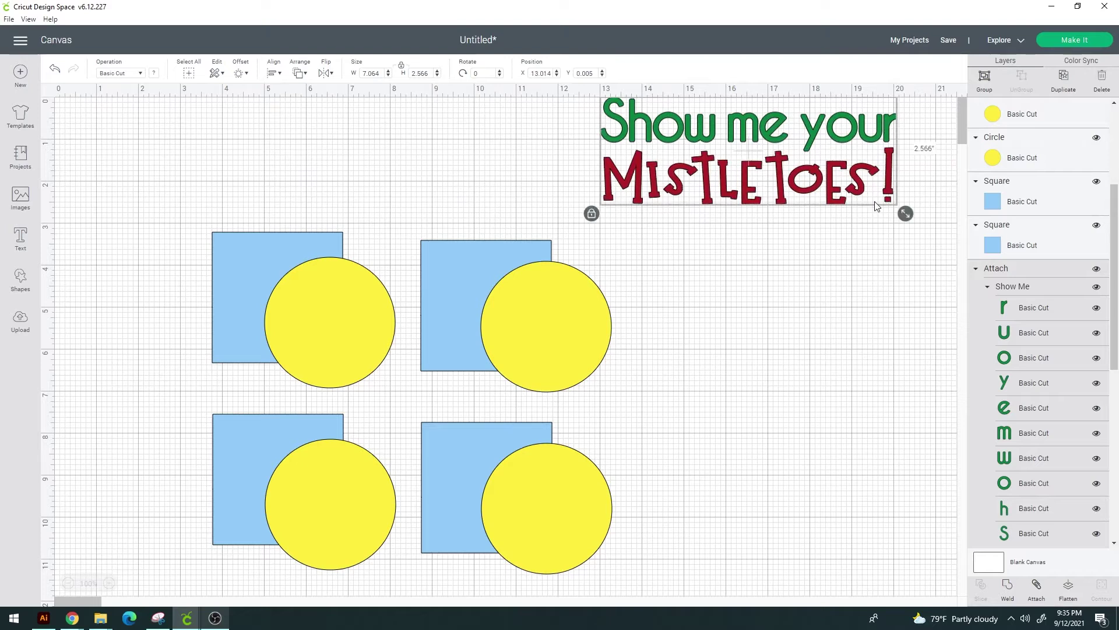
# Move all four square-and-circle pairs to about X 0.78, Y 0, and shift the right-hand column level with the left one at about X 5.65, Y 0.
pyautogui.moveTo(250, 212); pyautogui.dragTo(453, 391)
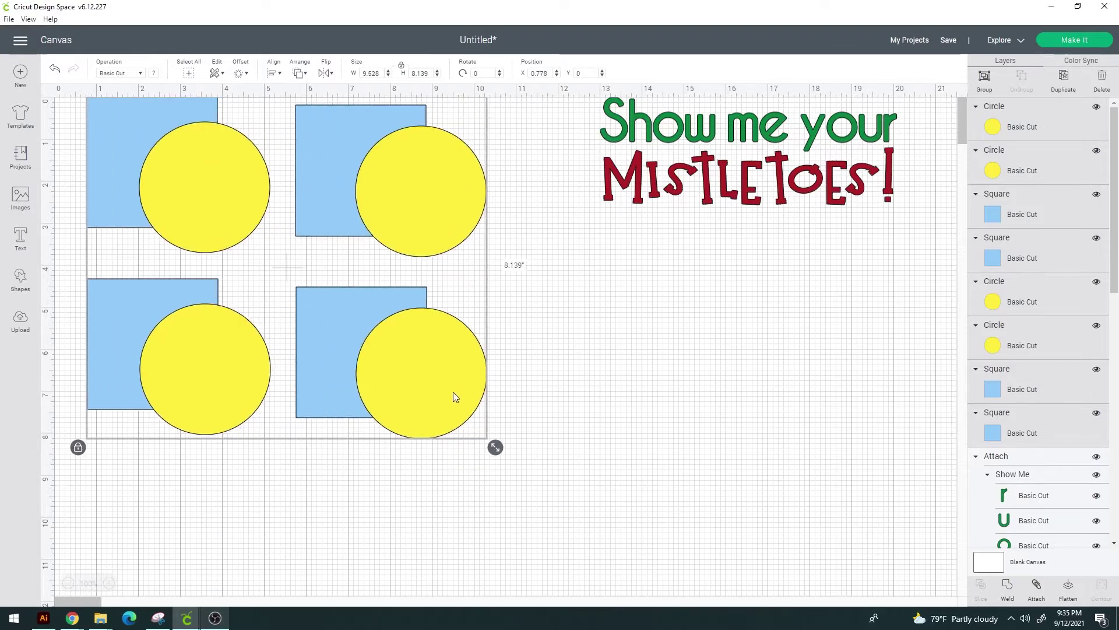
pyautogui.moveTo(548, 483); pyautogui.dragTo(372, 163)
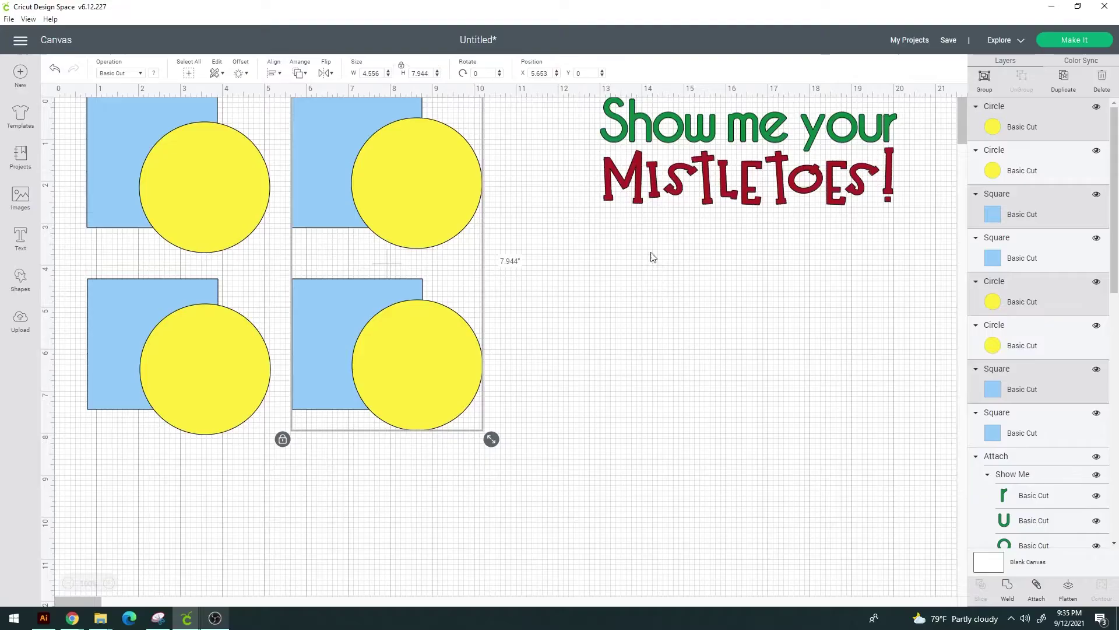
# Slice the upper-left overlapping square and circle.
pyautogui.moveTo(70, 145); pyautogui.dragTo(228, 215)
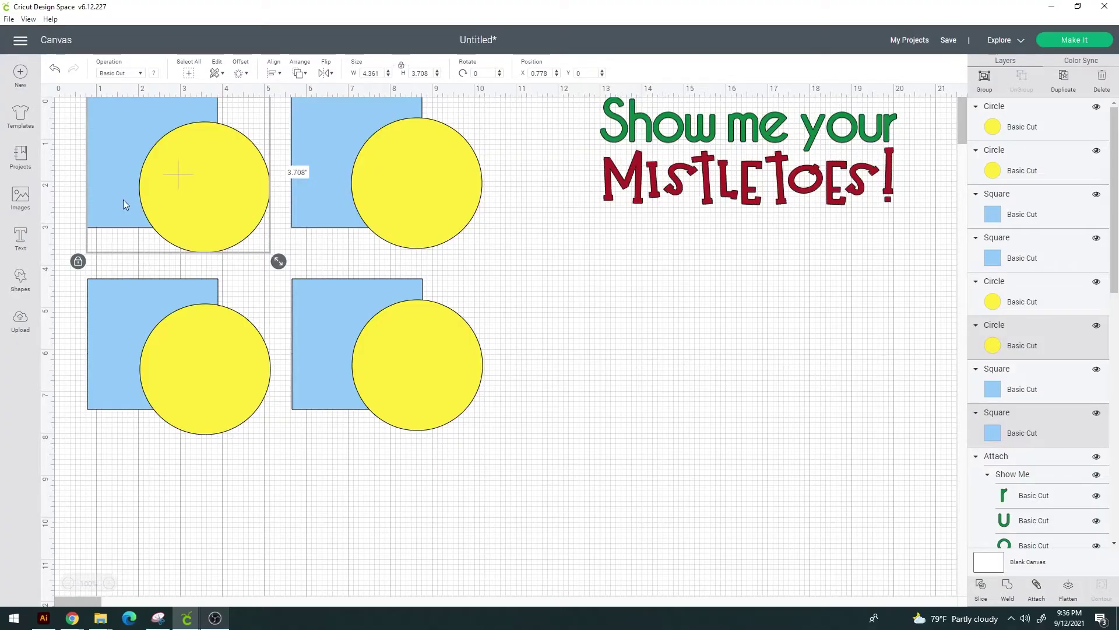
pyautogui.click(981, 592)
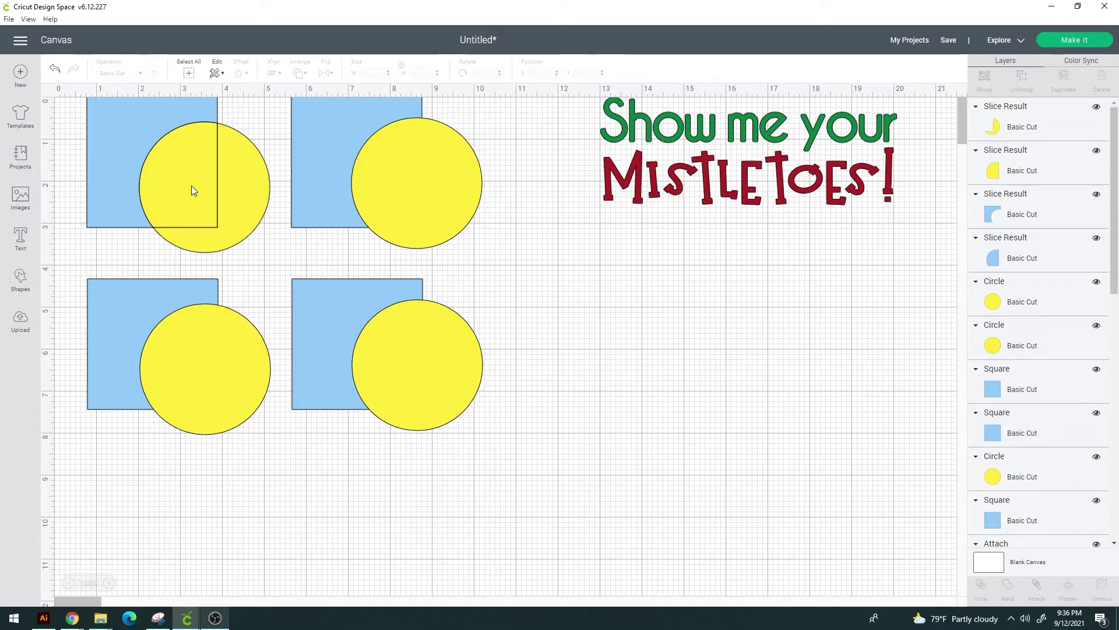
# Move the yellow and blue slice results off the upper-left pair so the individual pieces can be seen separately.
pyautogui.moveTo(202, 184); pyautogui.dragTo(734, 400)
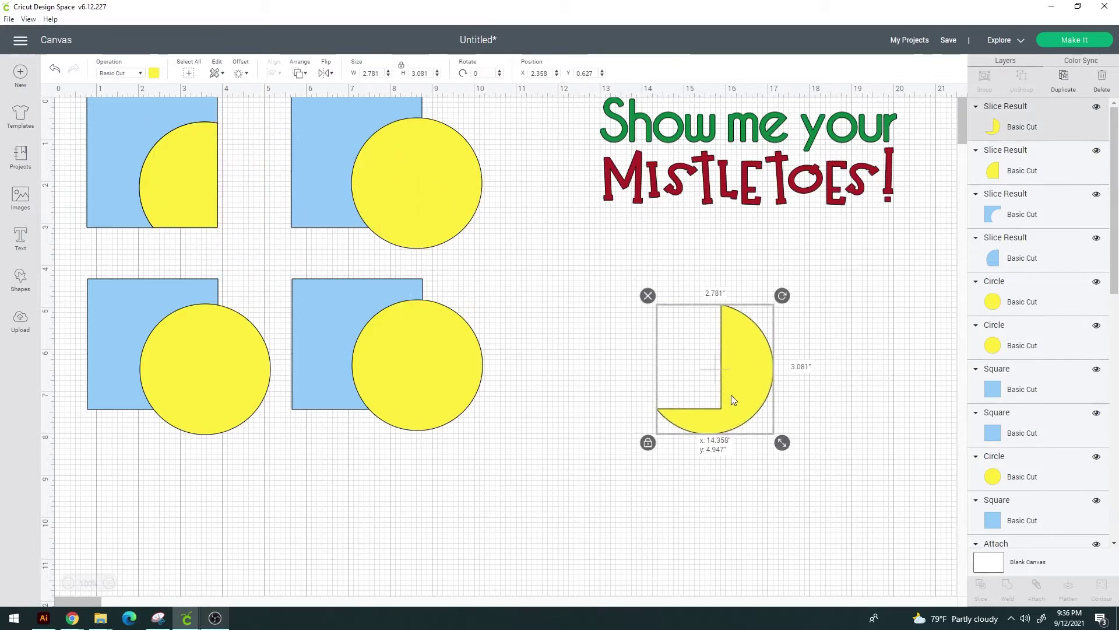
pyautogui.moveTo(167, 181); pyautogui.dragTo(691, 365)
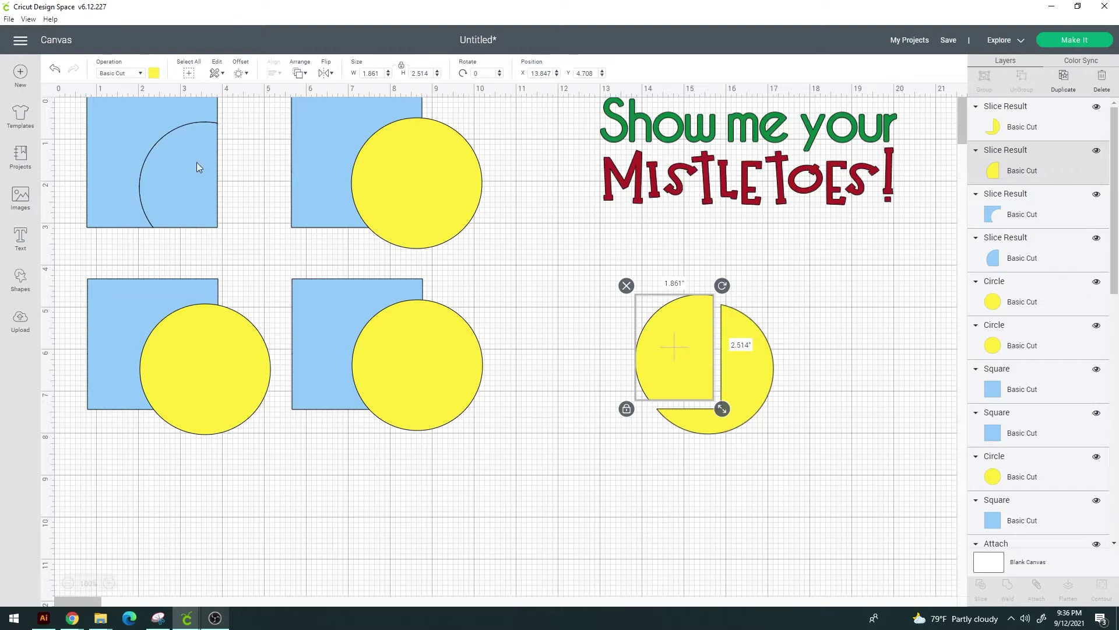
pyautogui.moveTo(118, 163); pyautogui.dragTo(541, 277)
pyautogui.moveTo(198, 193); pyautogui.dragTo(590, 300)
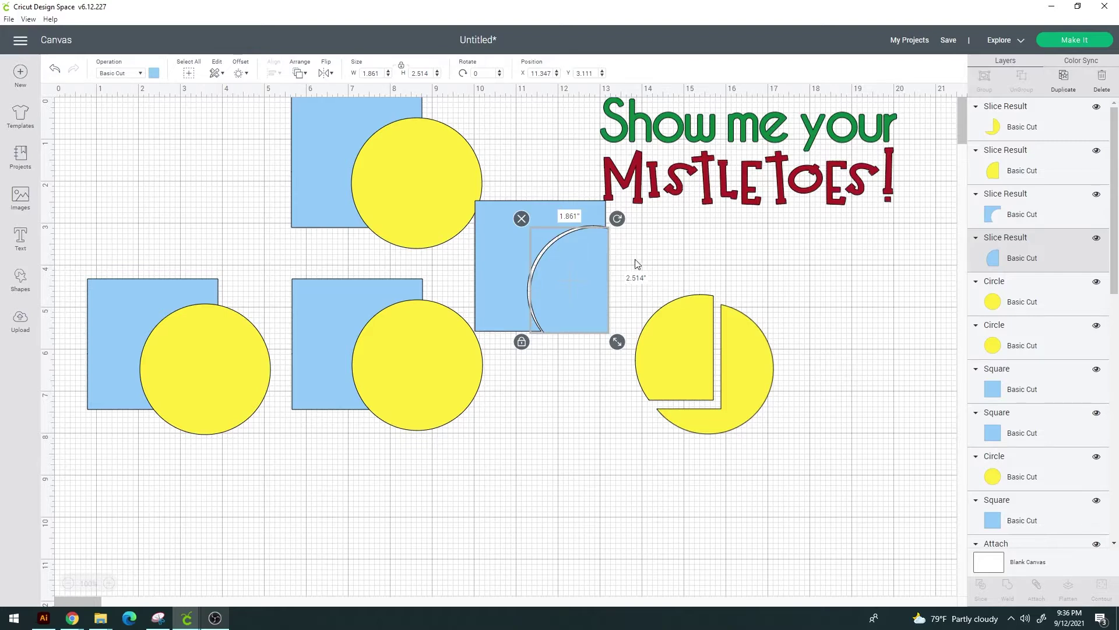
# Undo the moves of the slice results, including a repeated move of the yellow crescent, restoring the pieces to their sliced positions.
pyautogui.hotkey('ctrl', 'z')
pyautogui.hotkey('ctrl', 'z')
pyautogui.hotkey('ctrl', 'z')
pyautogui.hotkey('ctrl', 'z')
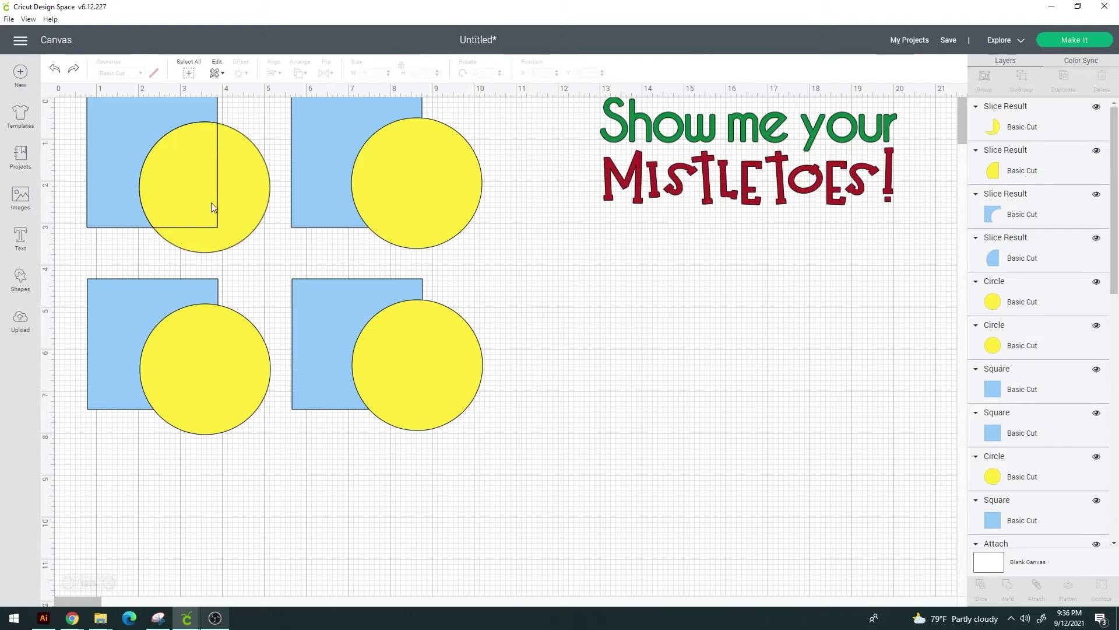
pyautogui.click(180, 185)
pyautogui.moveTo(199, 187); pyautogui.dragTo(501, 322)
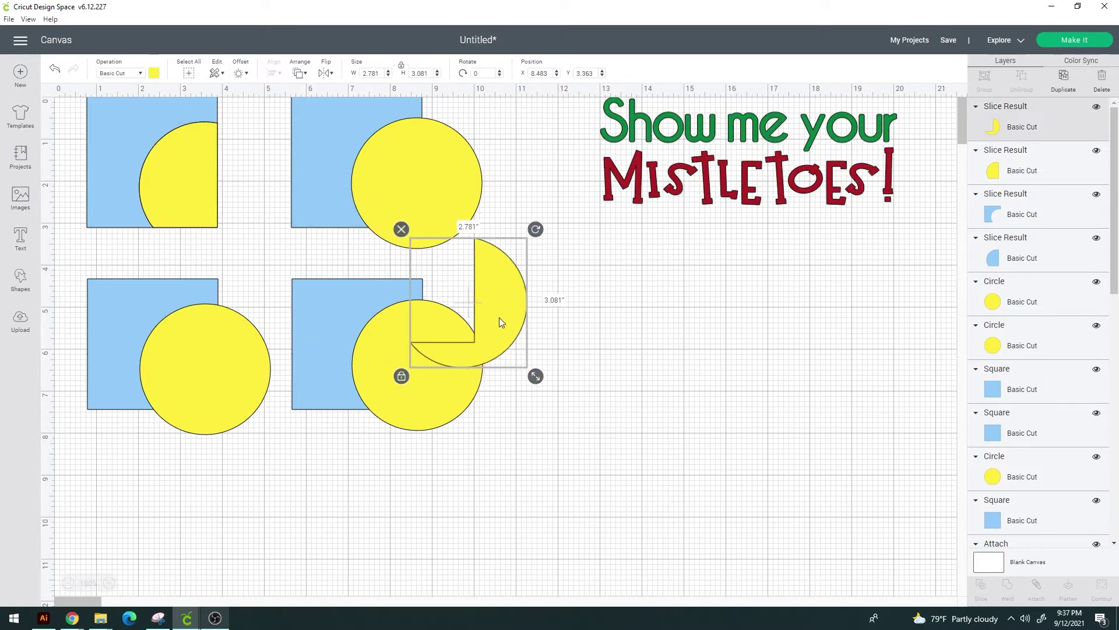
pyautogui.hotkey('ctrl', 'z')
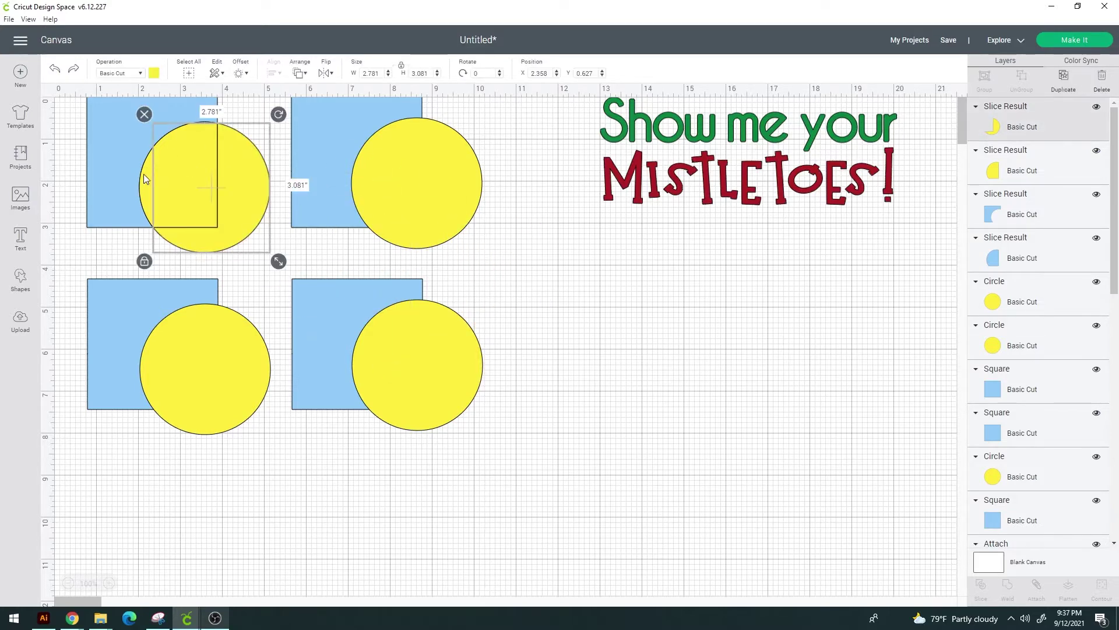
# Weld the two yellow slice results back into one full circle.
pyautogui.click(143, 175)
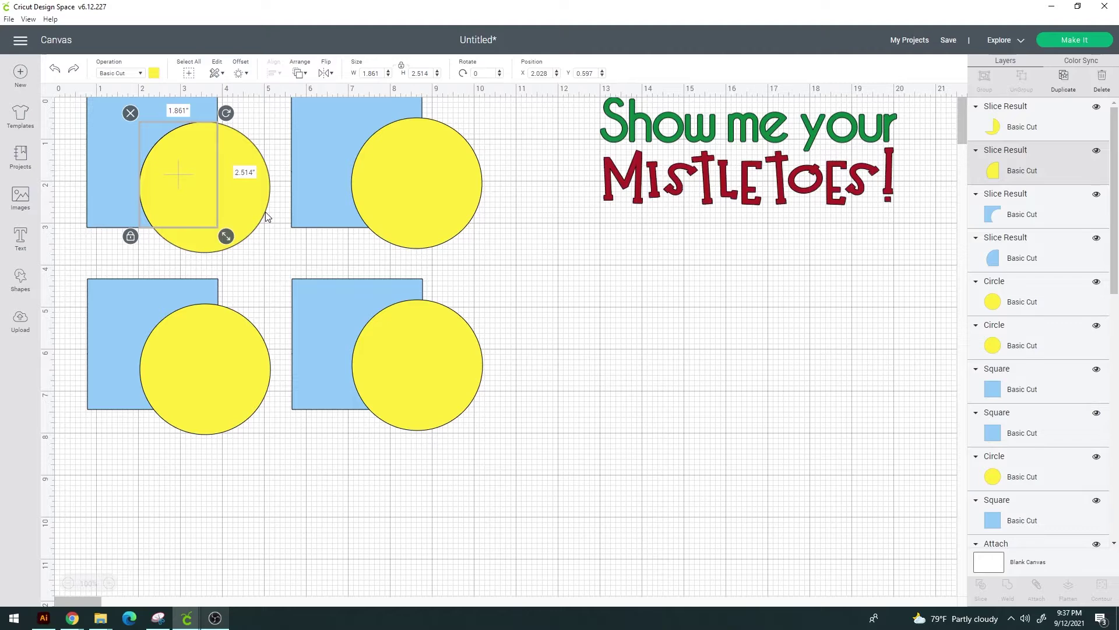
pyautogui.keyDown('shift'); pyautogui.click(256, 183); pyautogui.keyUp('shift')
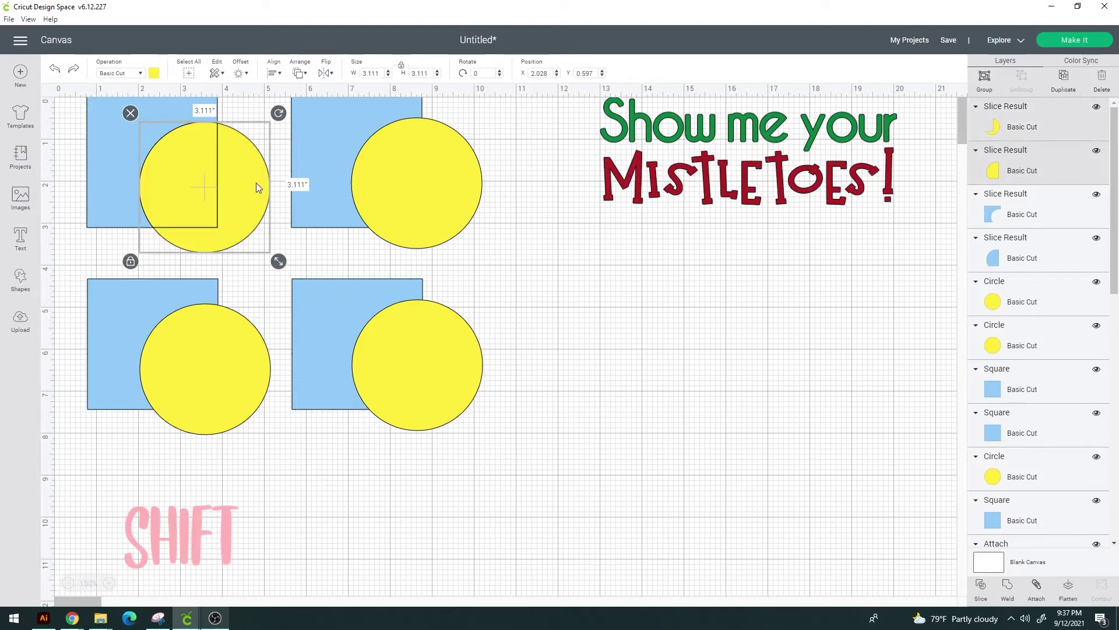
pyautogui.click(799, 215)
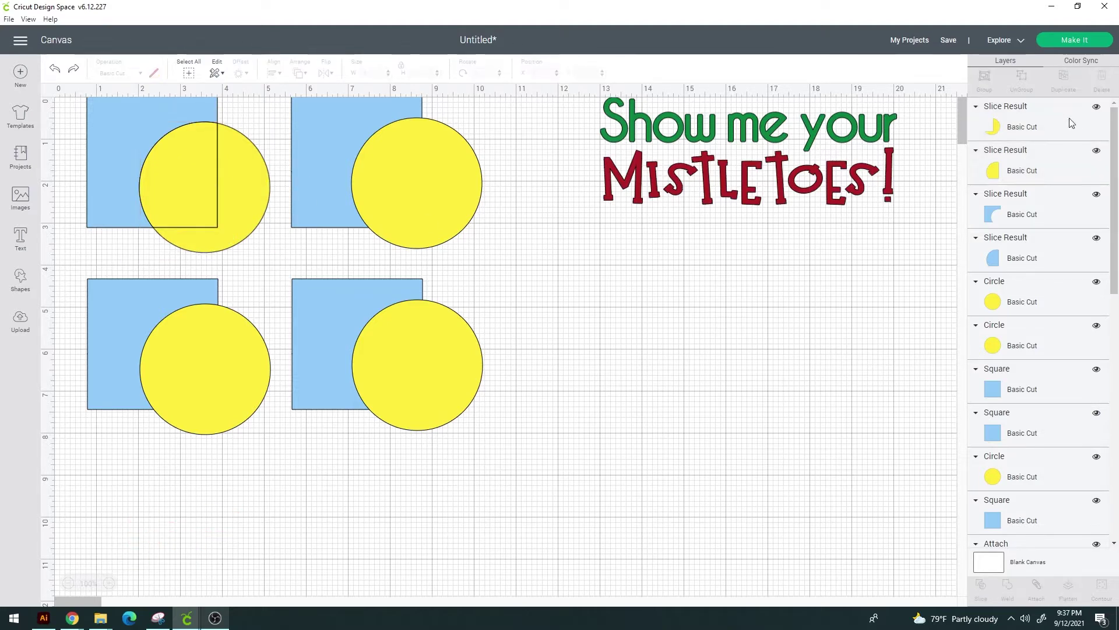
pyautogui.click(1078, 129)
pyautogui.keyDown('shift'); pyautogui.click(992, 250); pyautogui.keyUp('shift')
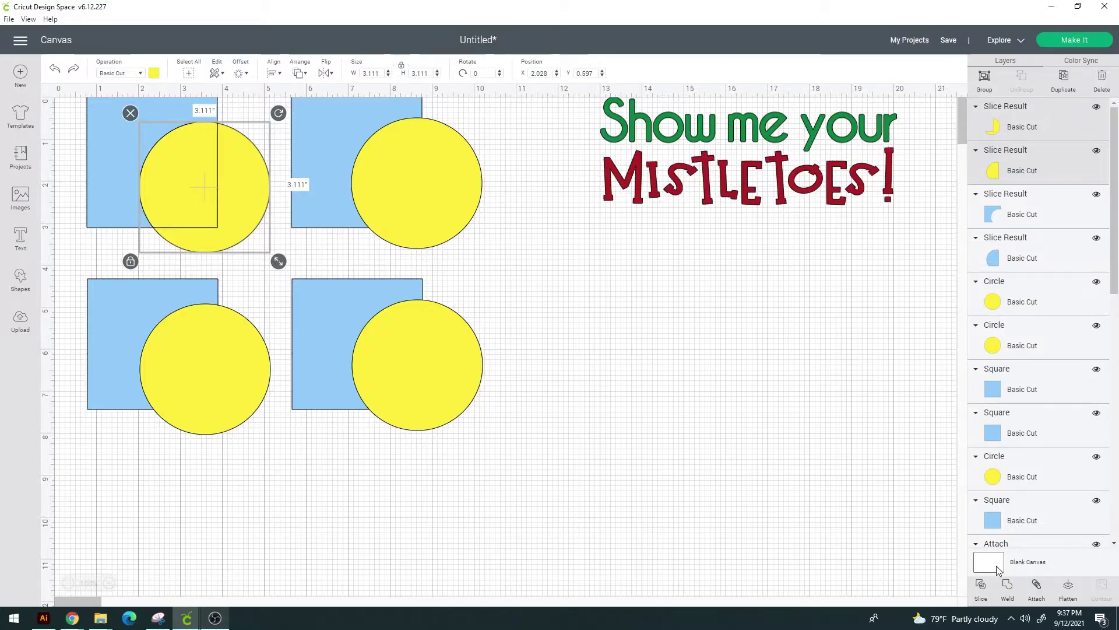
pyautogui.click(1007, 589)
# Fit the welded yellow circle into the notched blue square in the upper-left area and remove the leftover blue overlap piece.
pyautogui.moveTo(221, 207); pyautogui.dragTo(355, 297)
pyautogui.click(152, 150)
pyautogui.moveTo(265, 251); pyautogui.dragTo(673, 391)
pyautogui.moveTo(338, 277); pyautogui.dragTo(670, 370)
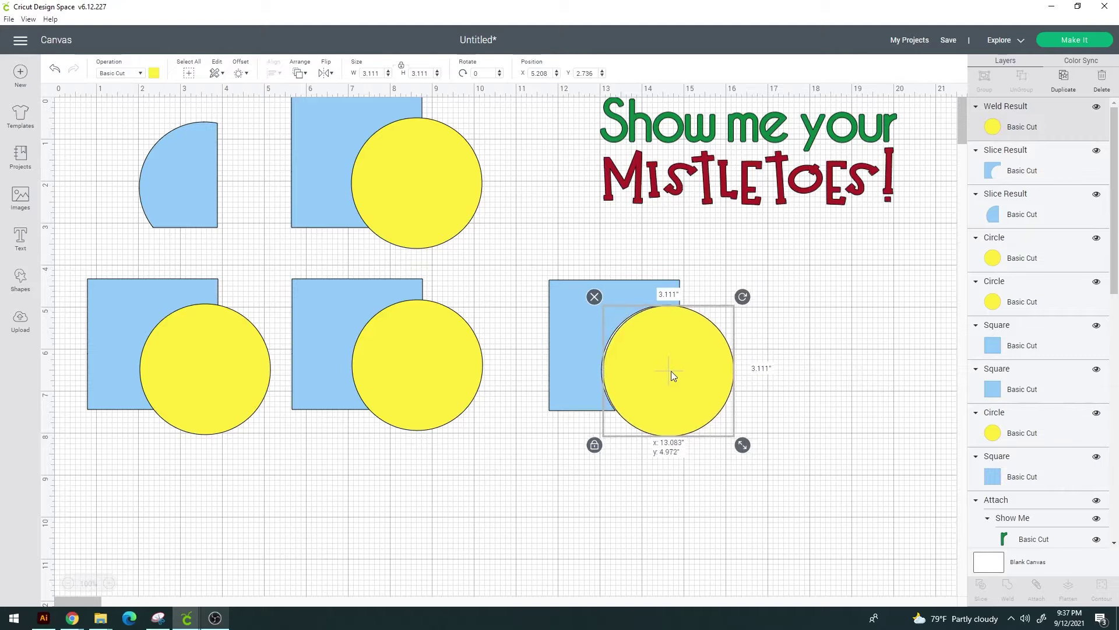
pyautogui.click(762, 337)
pyautogui.click(205, 200)
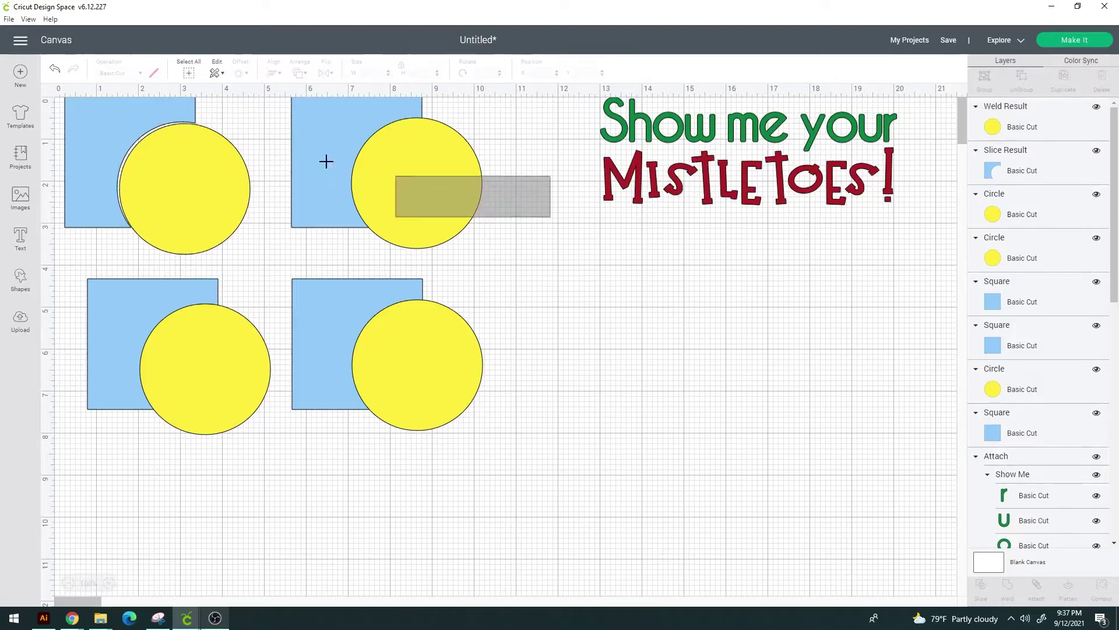
# Weld the upper-right square and circle into a single shape.
pyautogui.click(317, 160)
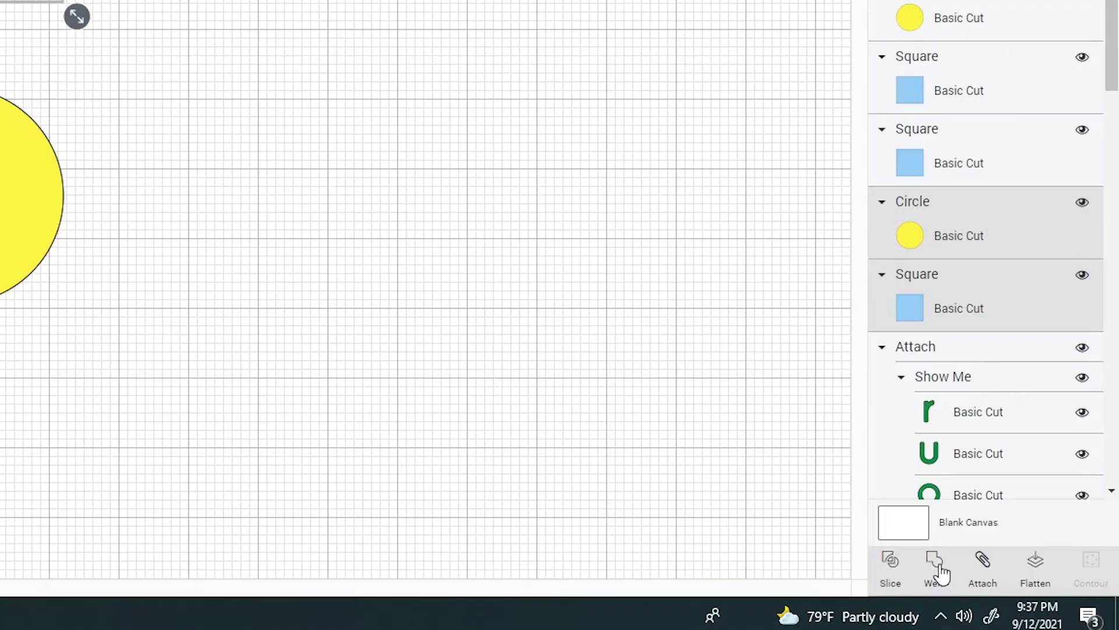
pyautogui.click(1008, 588)
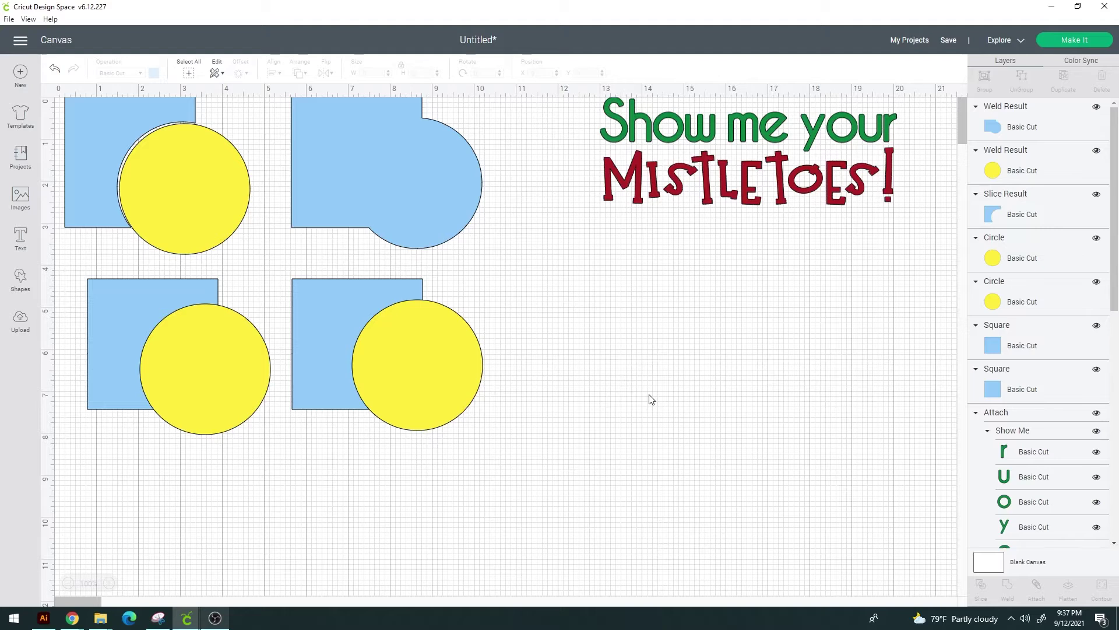
# Move the green "Show me your" text below the red "Mistletoes!" text and detach its letters.
pyautogui.moveTo(249, 488); pyautogui.dragTo(65, 264)
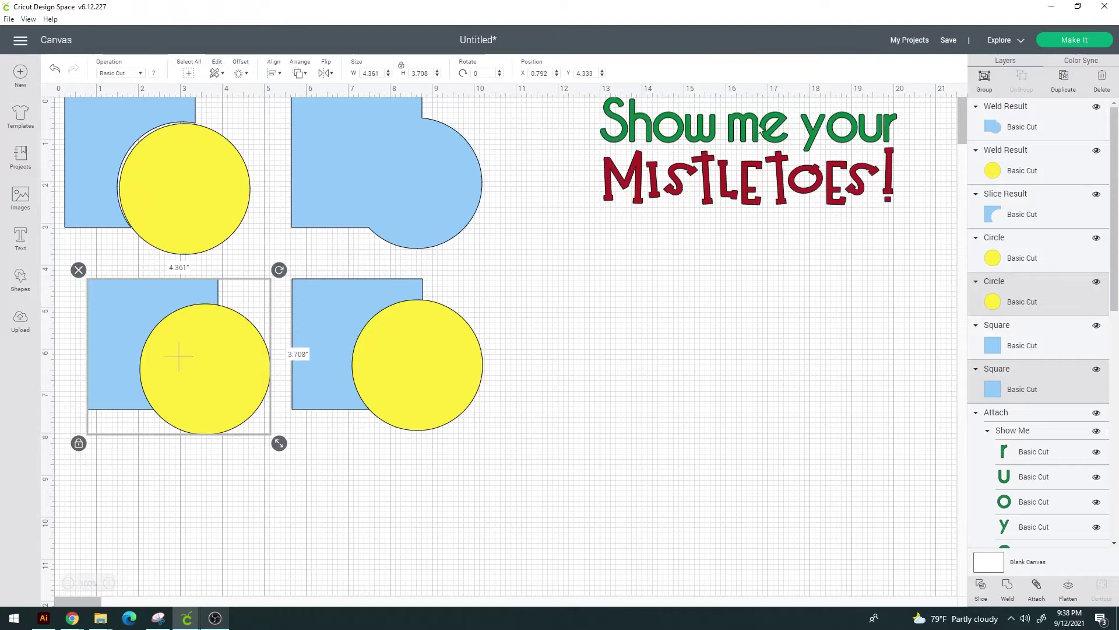
pyautogui.moveTo(750, 76); pyautogui.dragTo(661, 315)
pyautogui.rightClick(665, 315)
pyautogui.click(719, 401)
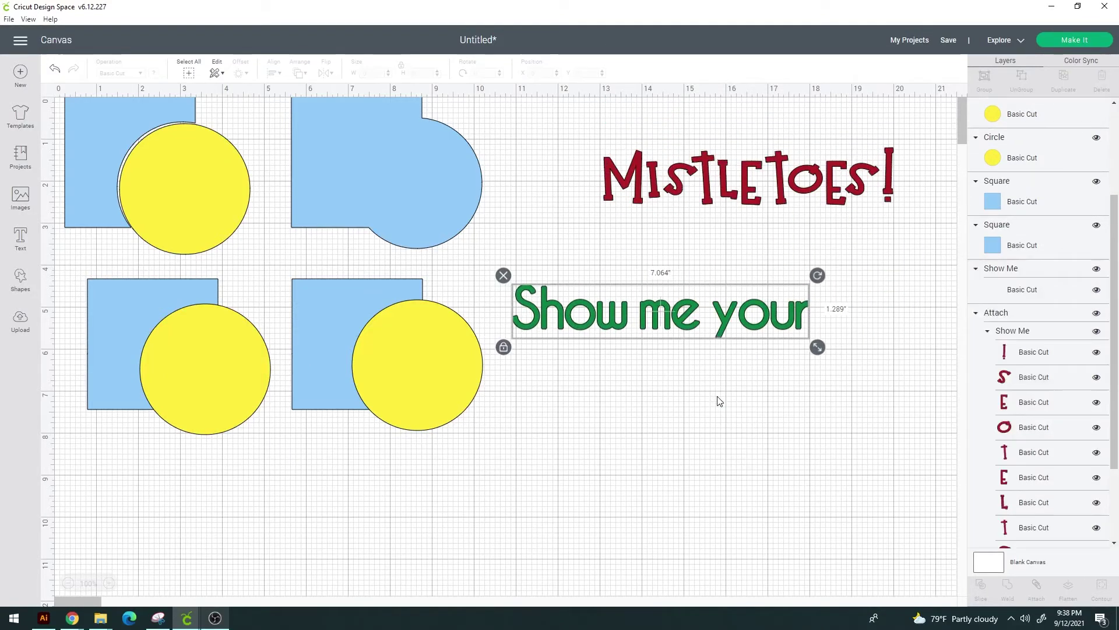
pyautogui.click(720, 401)
# Delete all the squares and circles, and place the "Mistletoes!" text directly beneath "Show me your".
pyautogui.moveTo(417, 477); pyautogui.dragTo(54, 97)
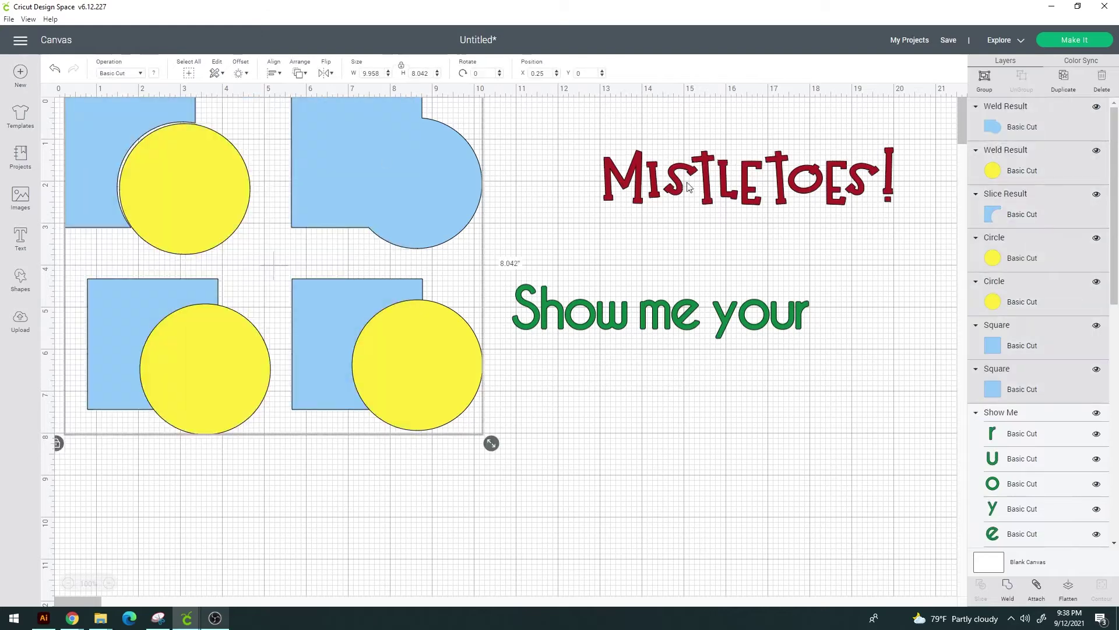
pyautogui.press('Delete')
pyautogui.click(875, 198)
pyautogui.moveTo(834, 205); pyautogui.dragTo(758, 415)
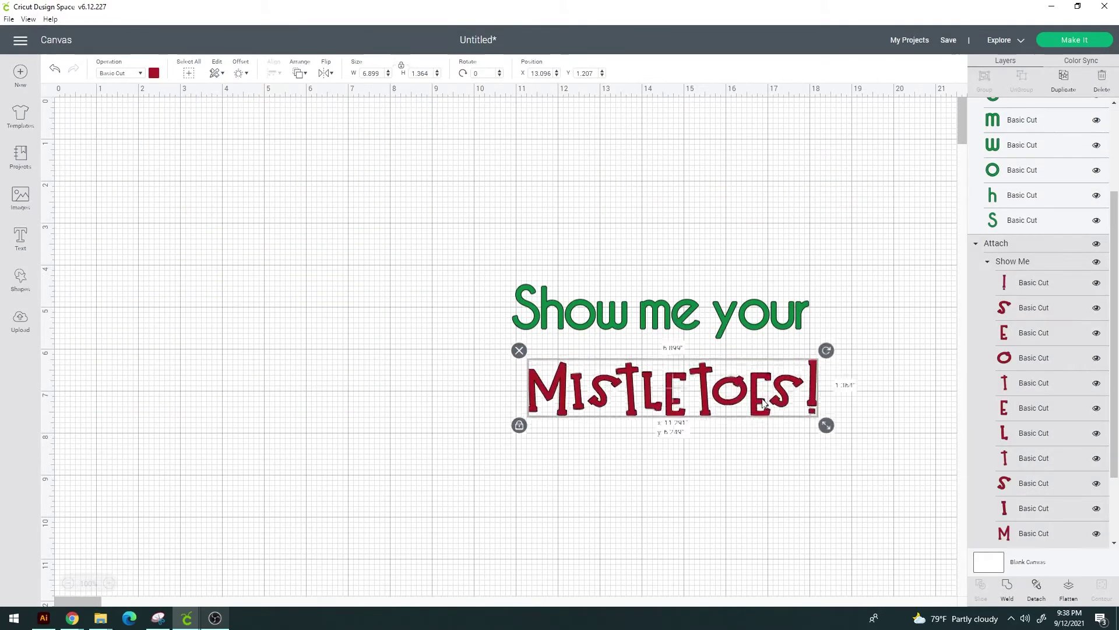
# Recolor both text lines dark red and move them to the upper middle of the canvas.
pyautogui.hotkey('ctrl', 'a')
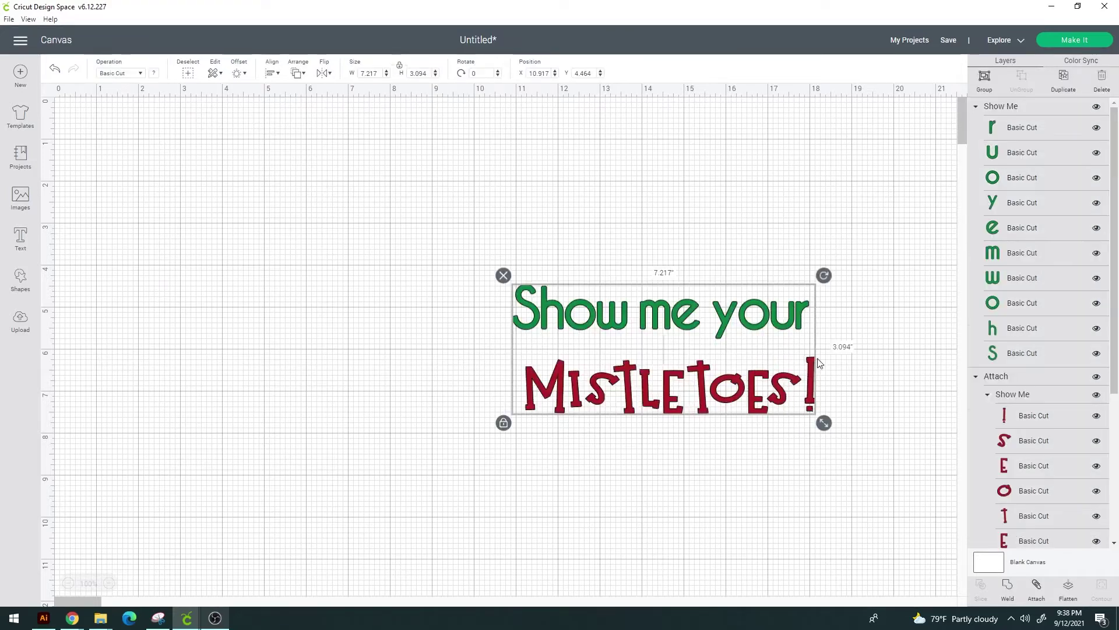
pyautogui.click(153, 73)
pyautogui.click(192, 125)
pyautogui.click(349, 182)
pyautogui.moveTo(423, 245); pyautogui.dragTo(830, 412)
pyautogui.moveTo(620, 170); pyautogui.dragTo(621, 171)
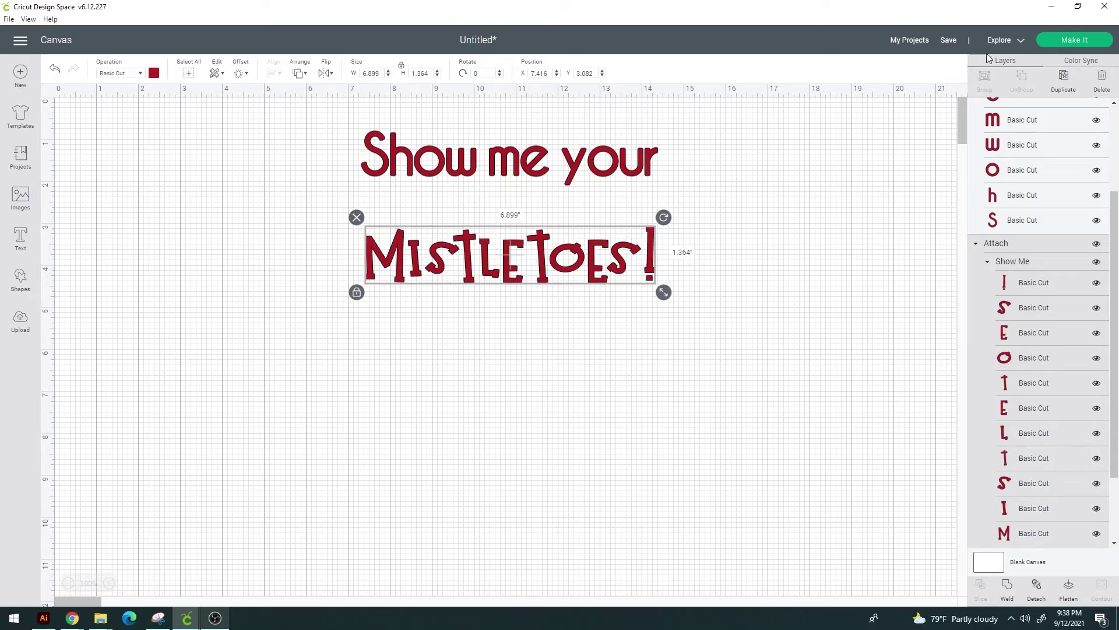
# Preview the cutting mat, try moving "Mistletoes!" down and rearranging the loose letters S, h and y, and return to the canvas.
pyautogui.click(1059, 39)
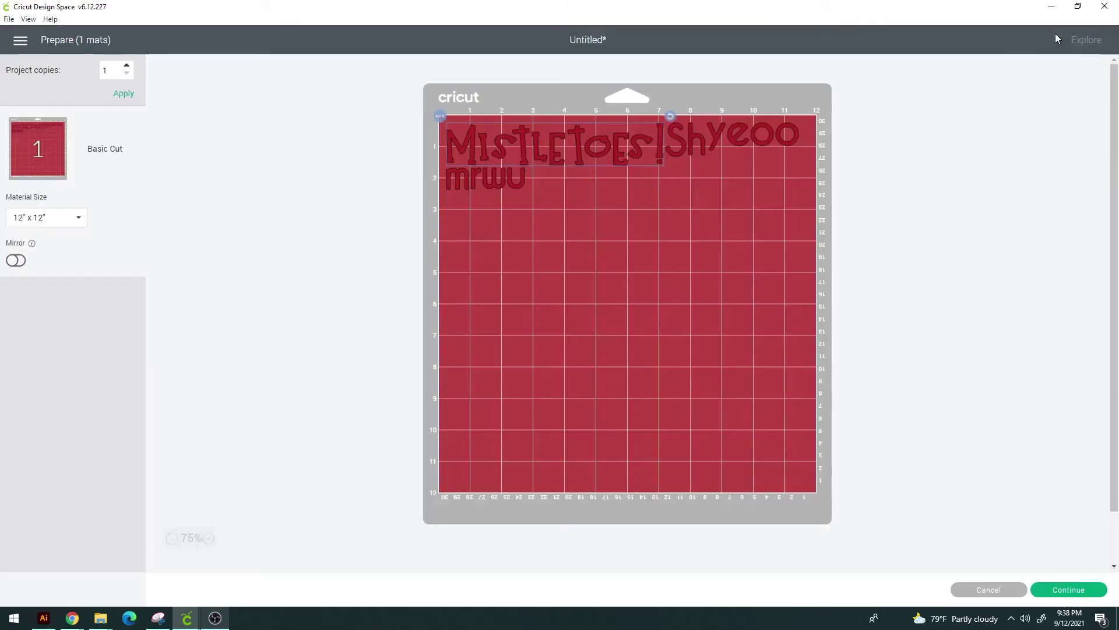
pyautogui.moveTo(600, 158); pyautogui.dragTo(600, 306)
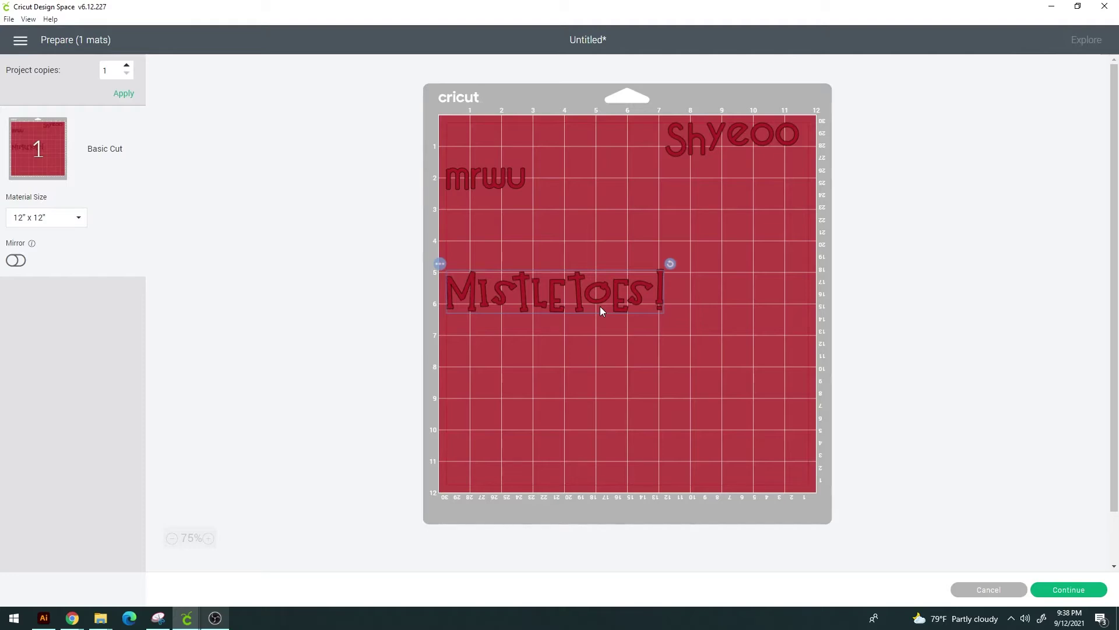
pyautogui.moveTo(676, 139); pyautogui.dragTo(523, 130)
pyautogui.moveTo(682, 142); pyautogui.dragTo(495, 132)
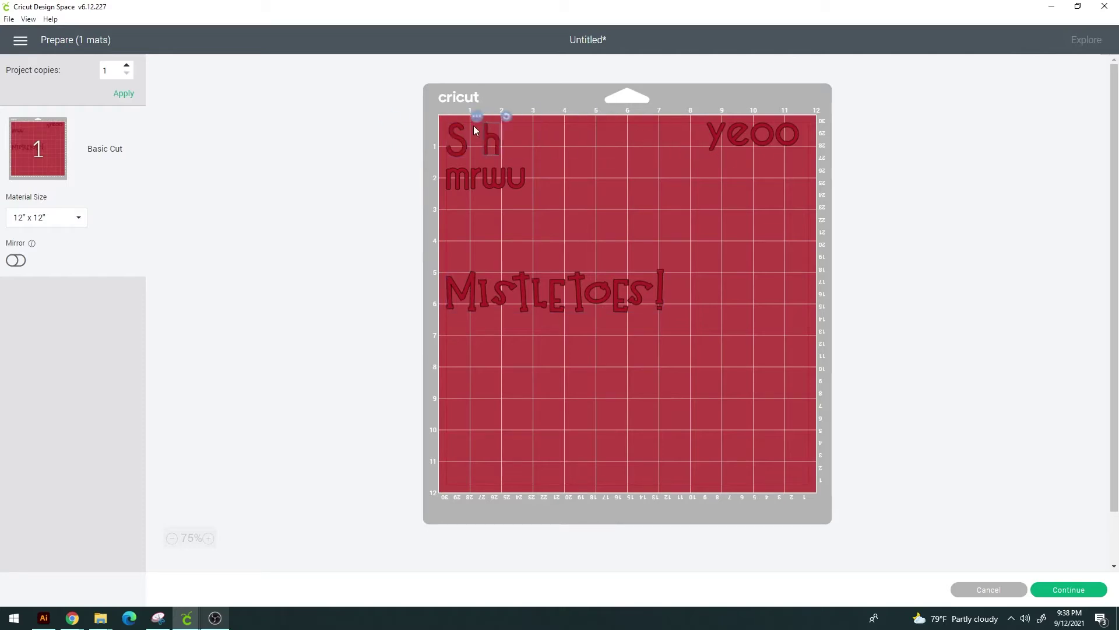
pyautogui.moveTo(702, 139); pyautogui.dragTo(494, 129)
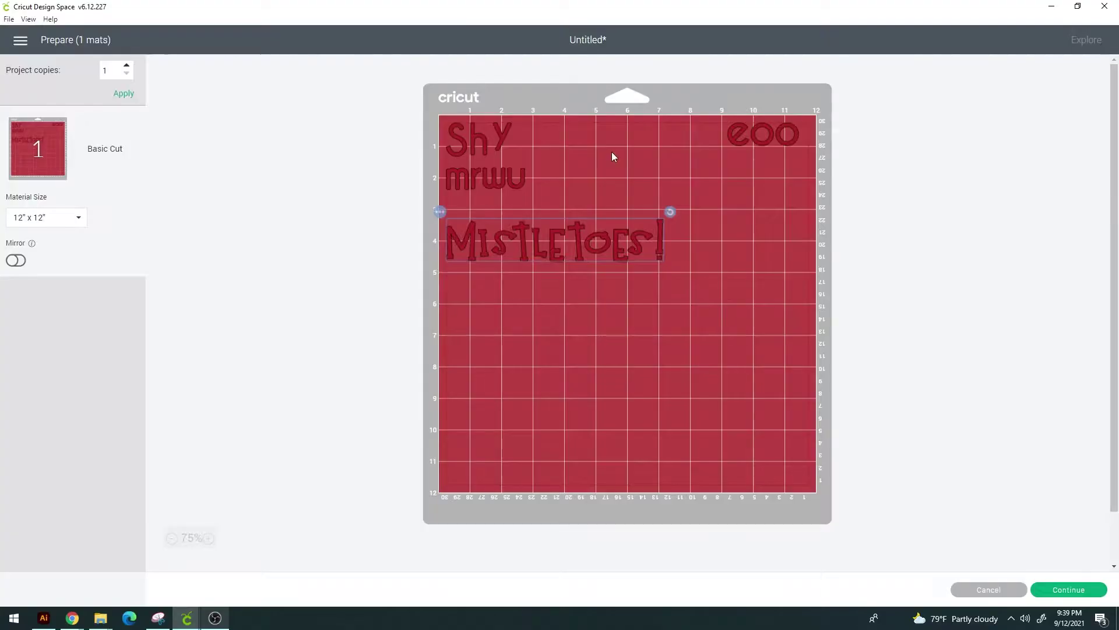
pyautogui.click(972, 590)
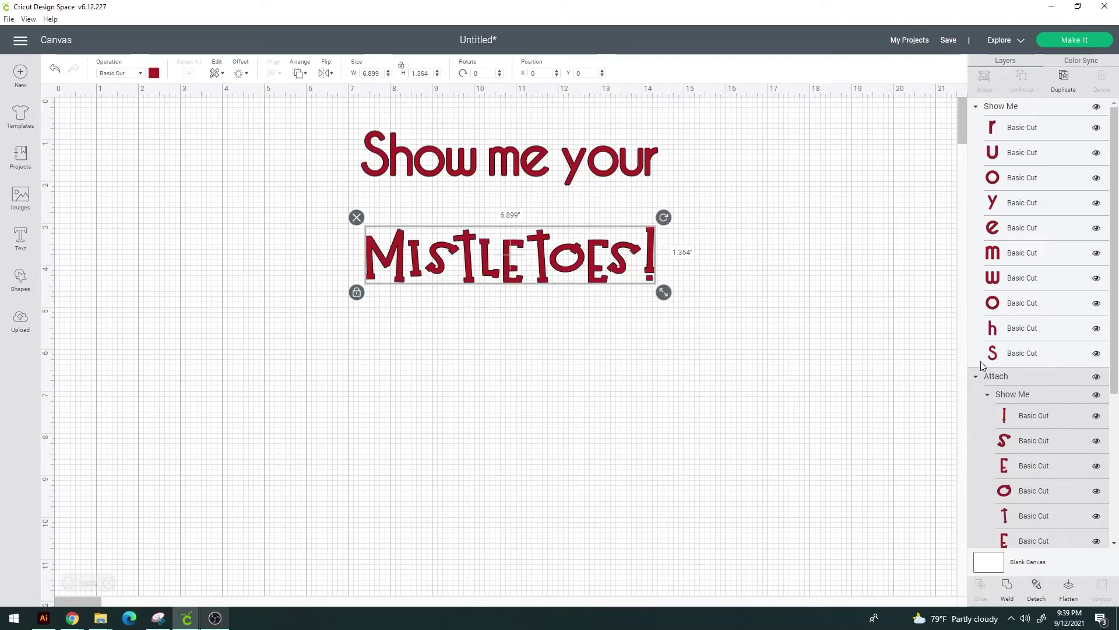
# Undo the text moves, the recoloring, the shape deletion and the detaching of "Show me your".
pyautogui.hotkey('ctrl', 'z')
pyautogui.hotkey('ctrl', 'z')
pyautogui.hotkey('ctrl', 'z')
pyautogui.hotkey('ctrl', 'z')
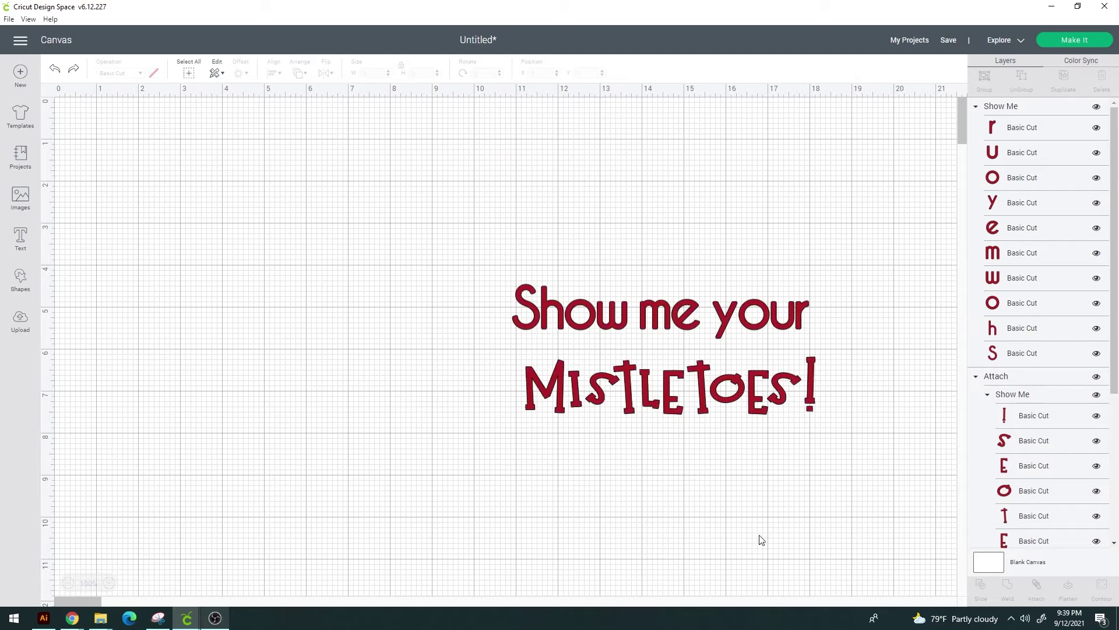
pyautogui.hotkey('ctrl', 'z')
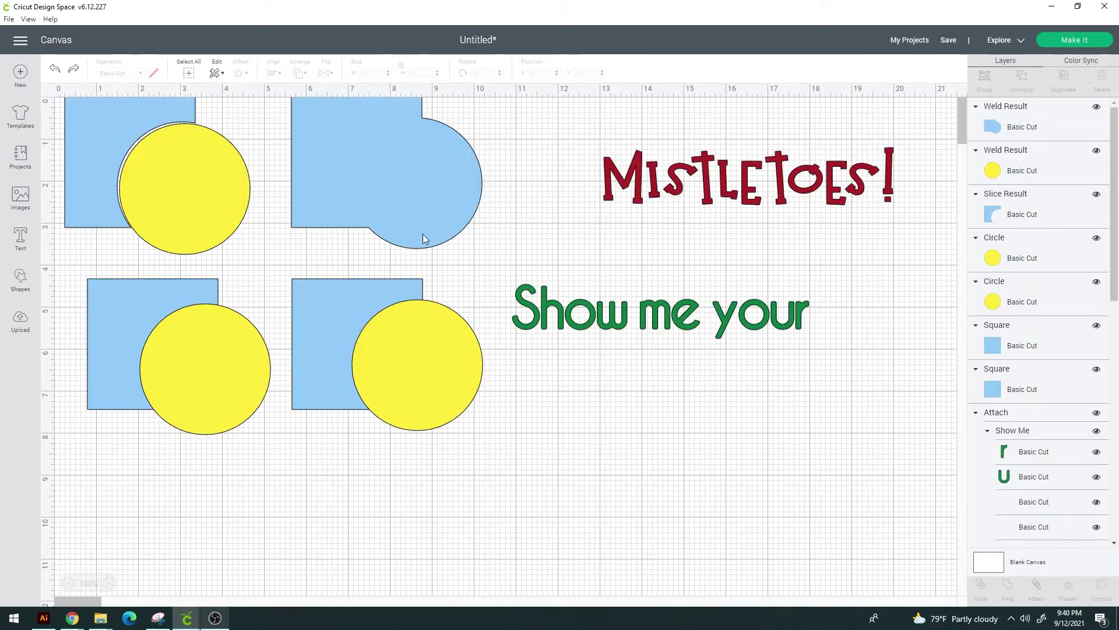
# Attach the lower-left square and circle, preview the resulting cutting mats, and return to the canvas.
pyautogui.moveTo(265, 494); pyautogui.dragTo(76, 266)
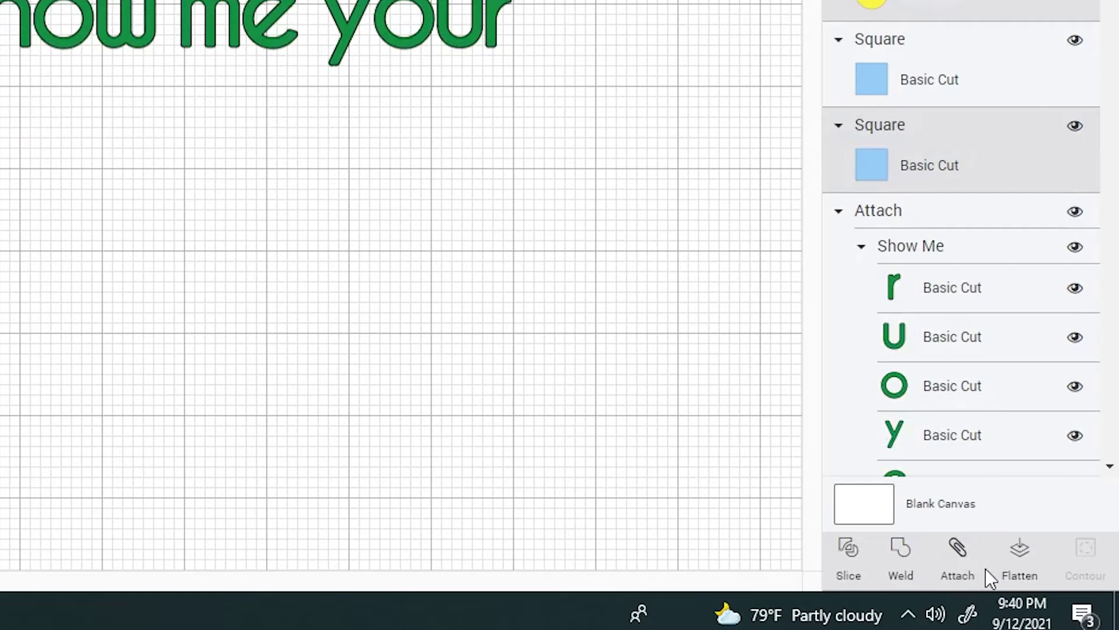
pyautogui.click(957, 551)
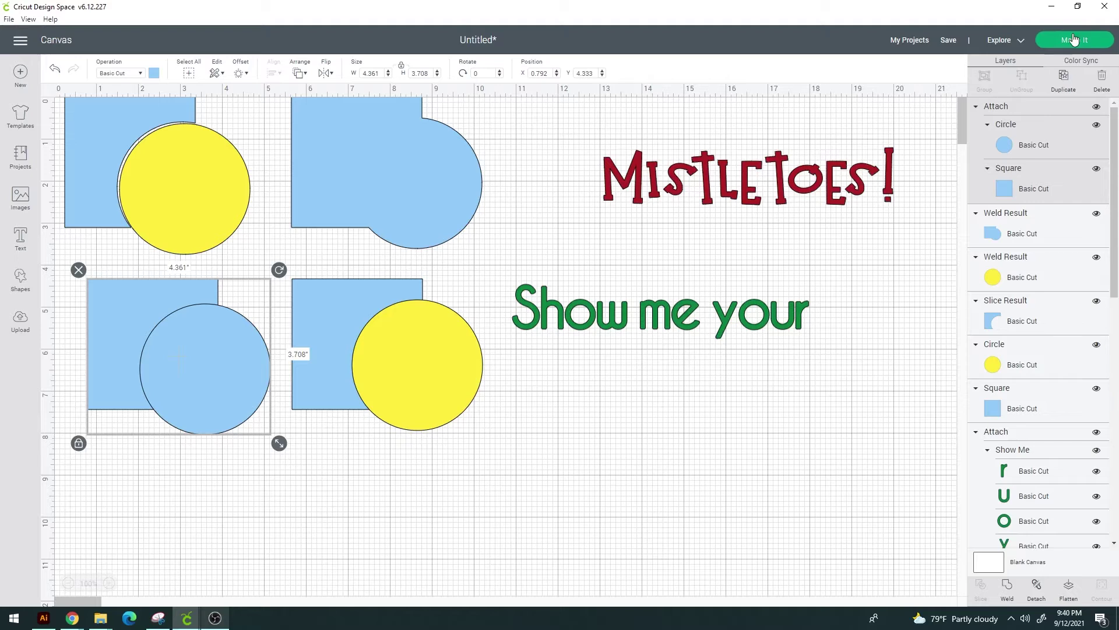
pyautogui.click(1073, 39)
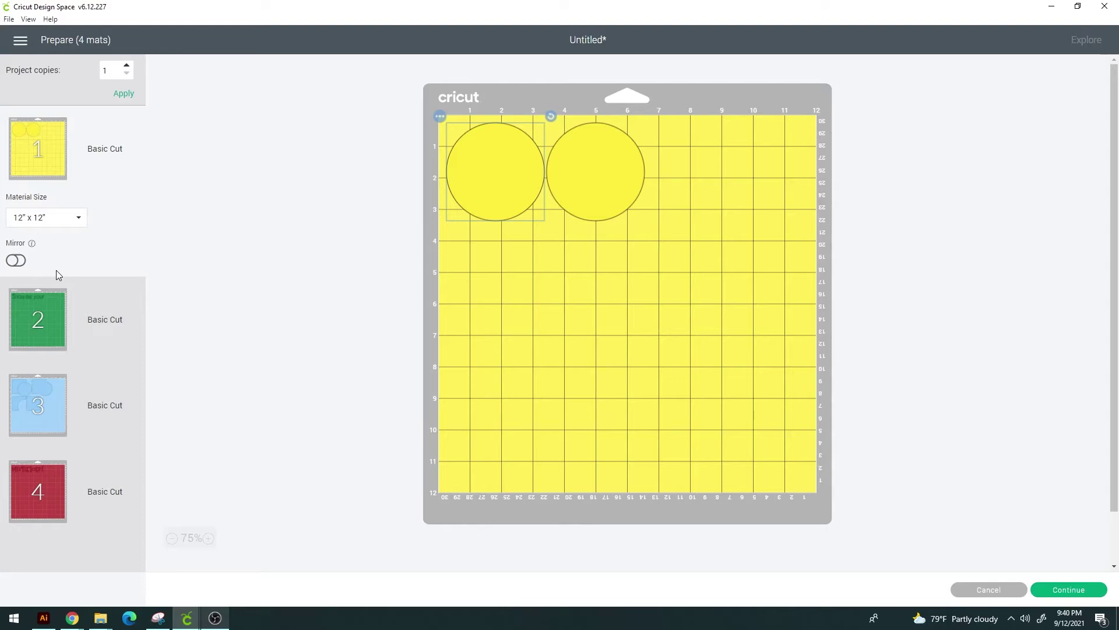
pyautogui.click(986, 589)
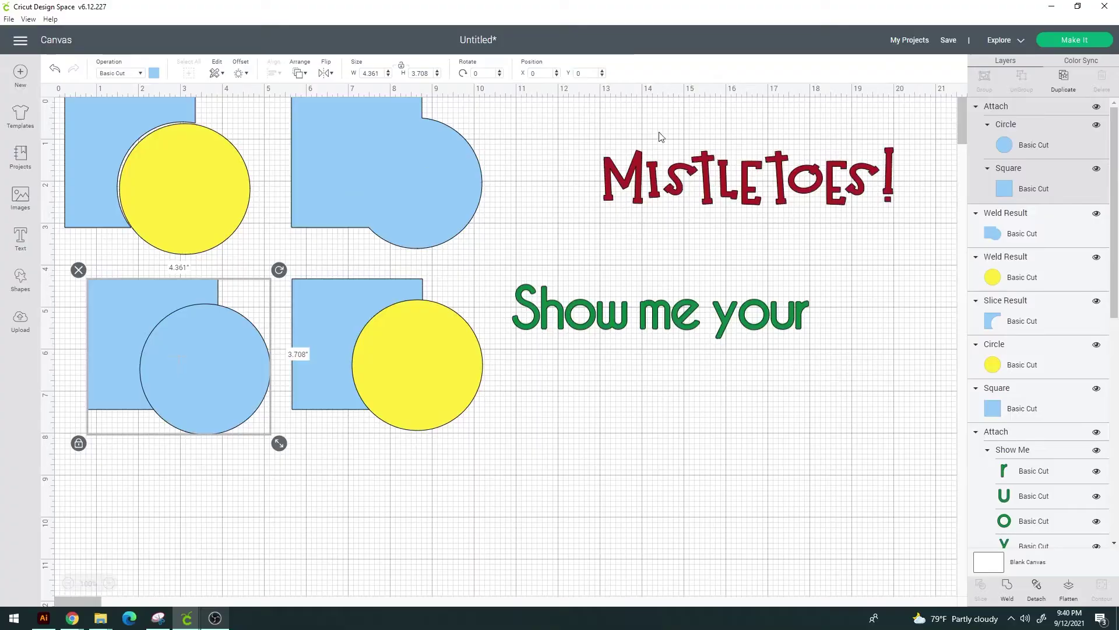
# Detach the lower-left square and circle from each other.
pyautogui.moveTo(554, 133); pyautogui.dragTo(917, 252)
pyautogui.click(153, 350)
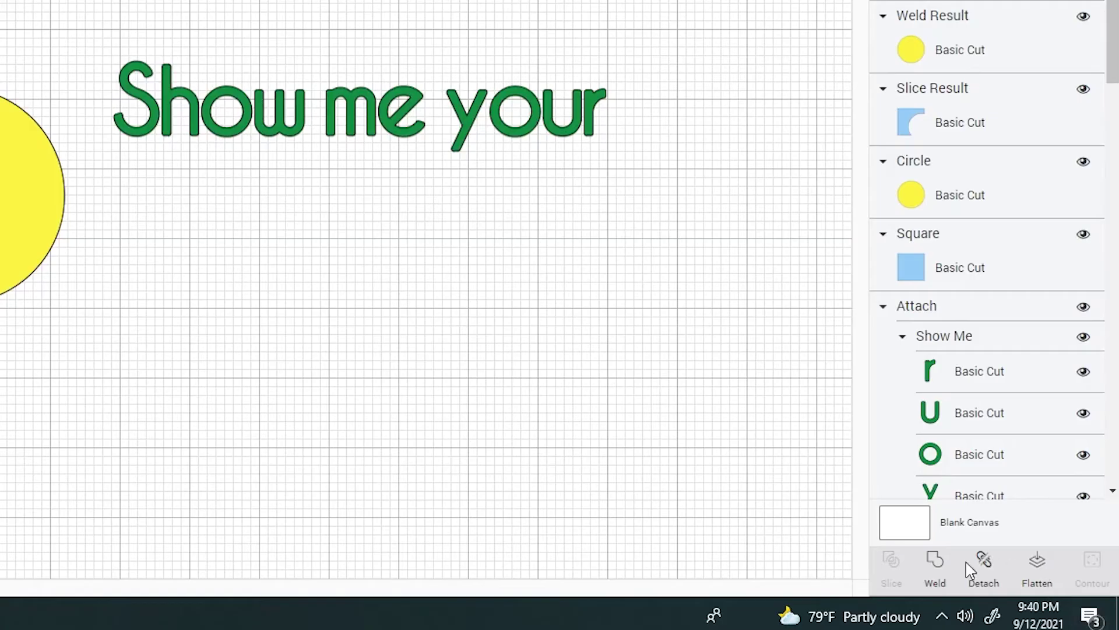
pyautogui.click(1034, 594)
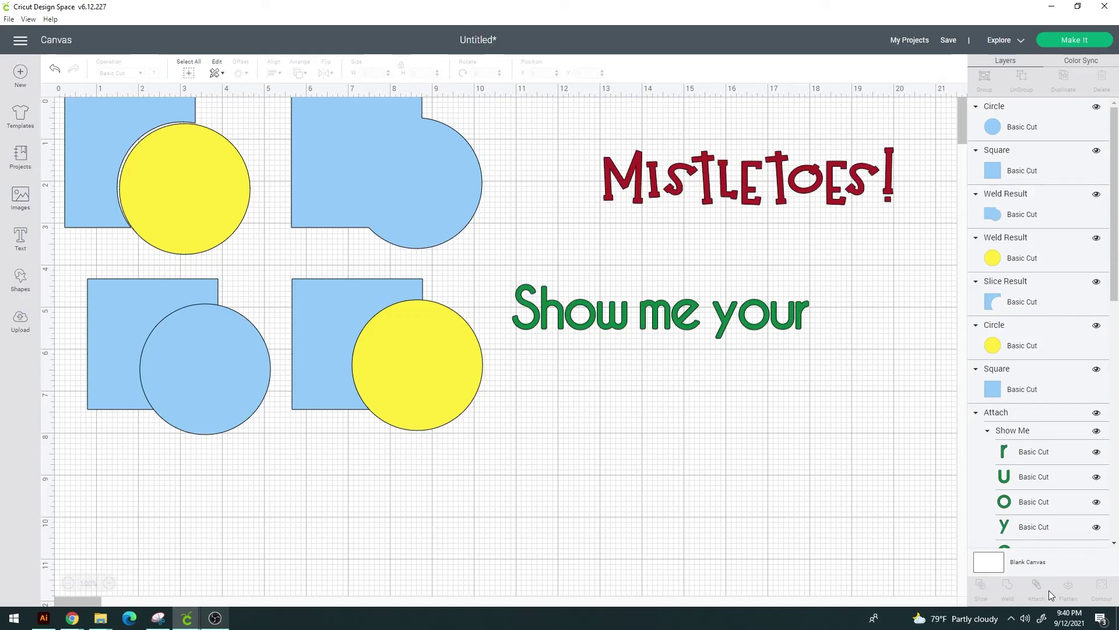
# Try moving the detached blue circle well below the square and shifting the square separately, and undo both moves.
pyautogui.click(243, 426)
pyautogui.moveTo(193, 402); pyautogui.dragTo(264, 561)
pyautogui.moveTo(142, 351); pyautogui.dragTo(111, 330)
pyautogui.hotkey('ctrl', 'z')
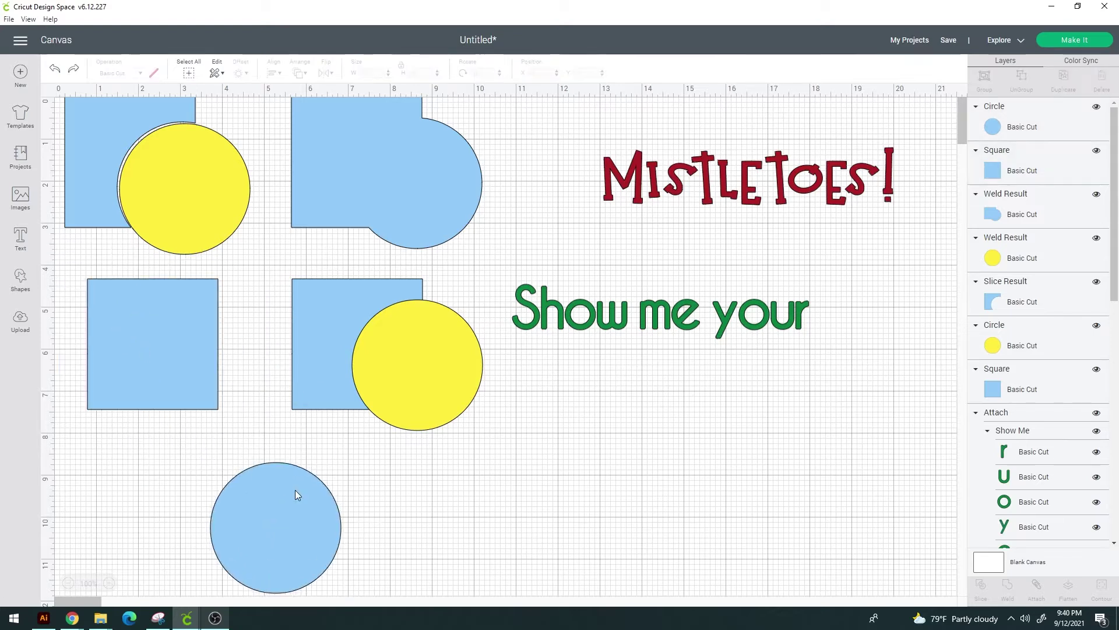
pyautogui.hotkey('ctrl', 'z')
# Recolor the circle of the detached lower-left pair yellow.
pyautogui.click(218, 357)
pyautogui.click(154, 73)
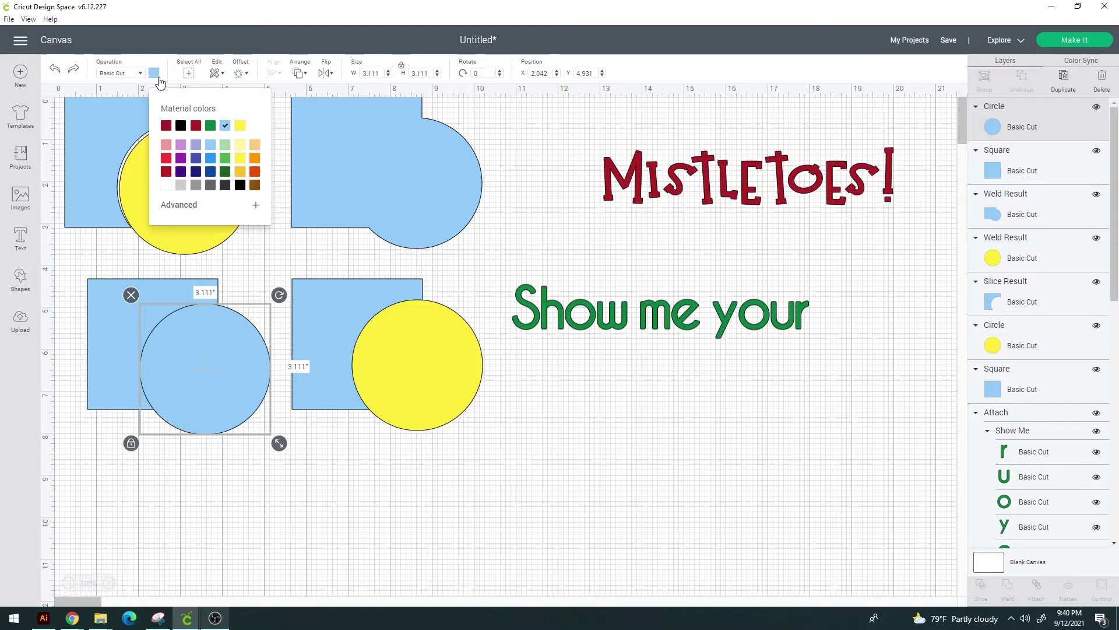
pyautogui.click(240, 126)
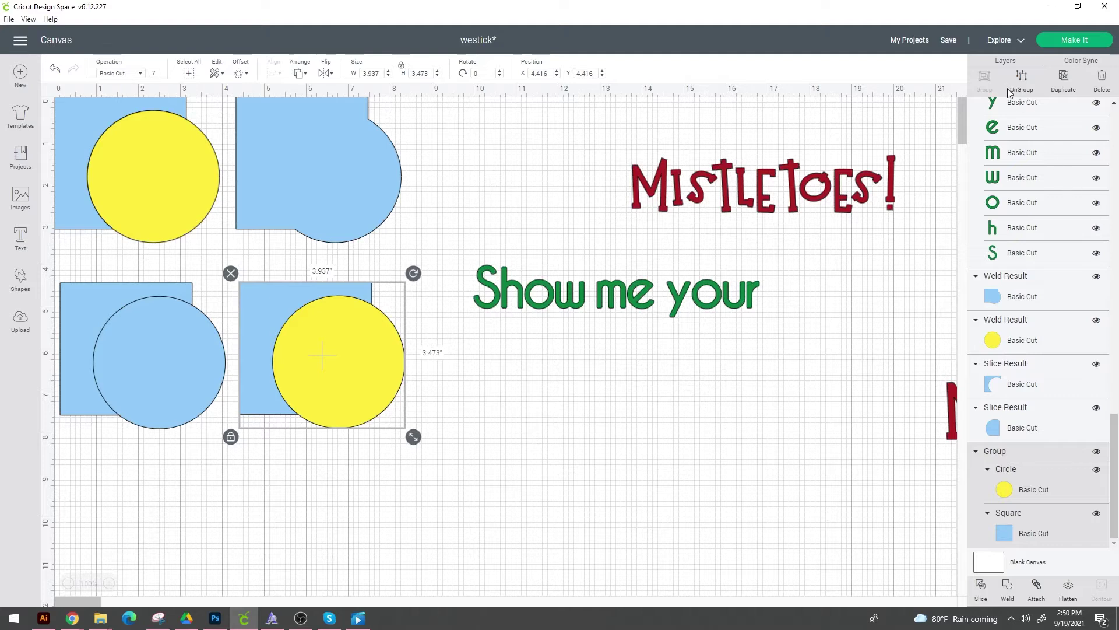
# Ungroup the blue square and overlapping yellow circle in the lower row, and group the two shapes again.
pyautogui.click(704, 399)
pyautogui.rightClick(361, 375)
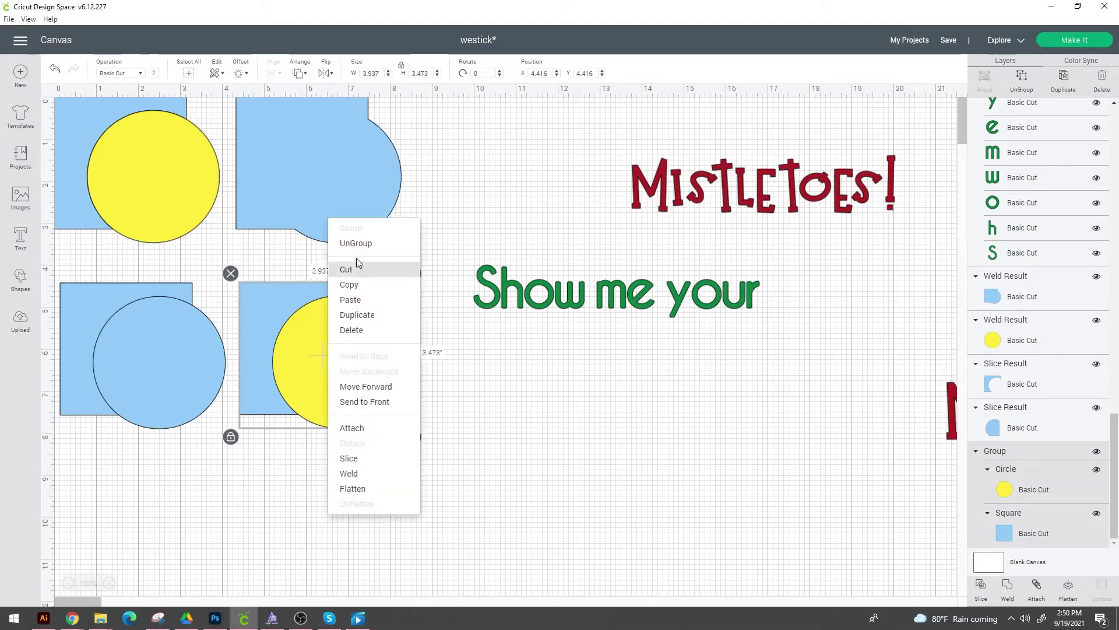
pyautogui.click(352, 243)
pyautogui.moveTo(405, 487); pyautogui.dragTo(295, 349)
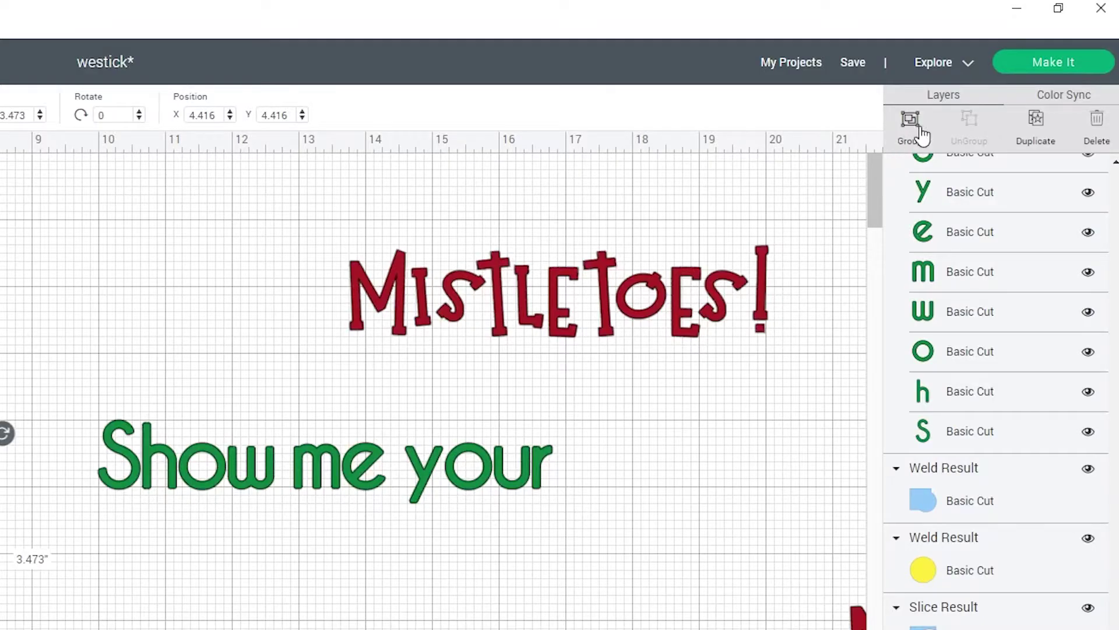
pyautogui.click(920, 130)
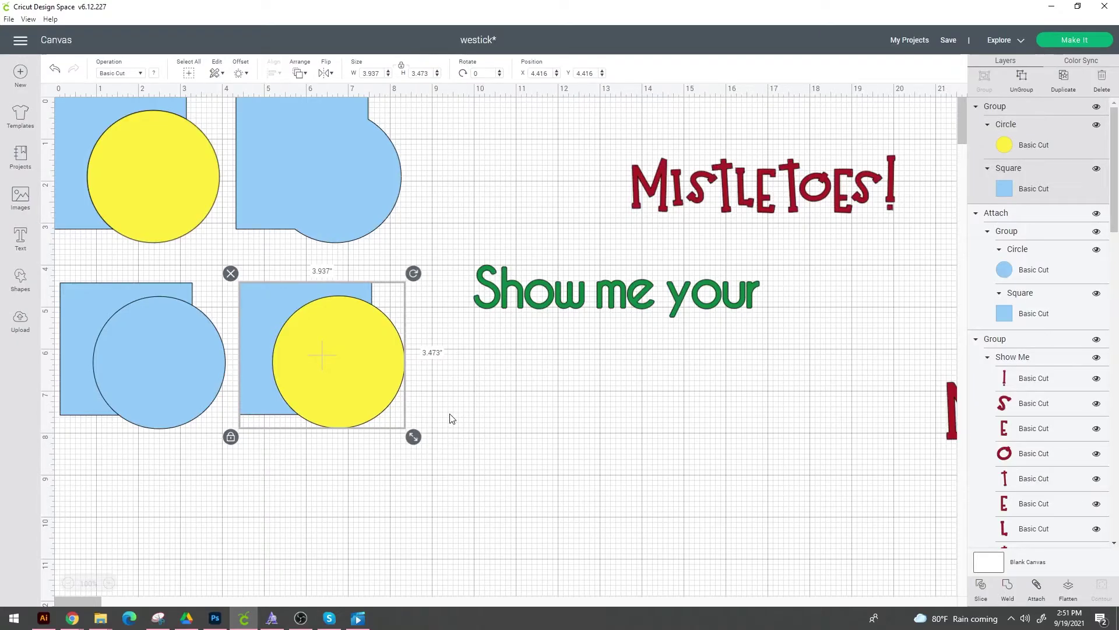
# Delete the "Mistletoes!" and "Show me your" text lines along with the overlapping shapes in the upper row.
pyautogui.click(392, 546)
pyautogui.moveTo(947, 307); pyautogui.dragTo(405, 122)
pyautogui.press('Delete')
pyautogui.click(135, 142)
pyautogui.press('Delete')
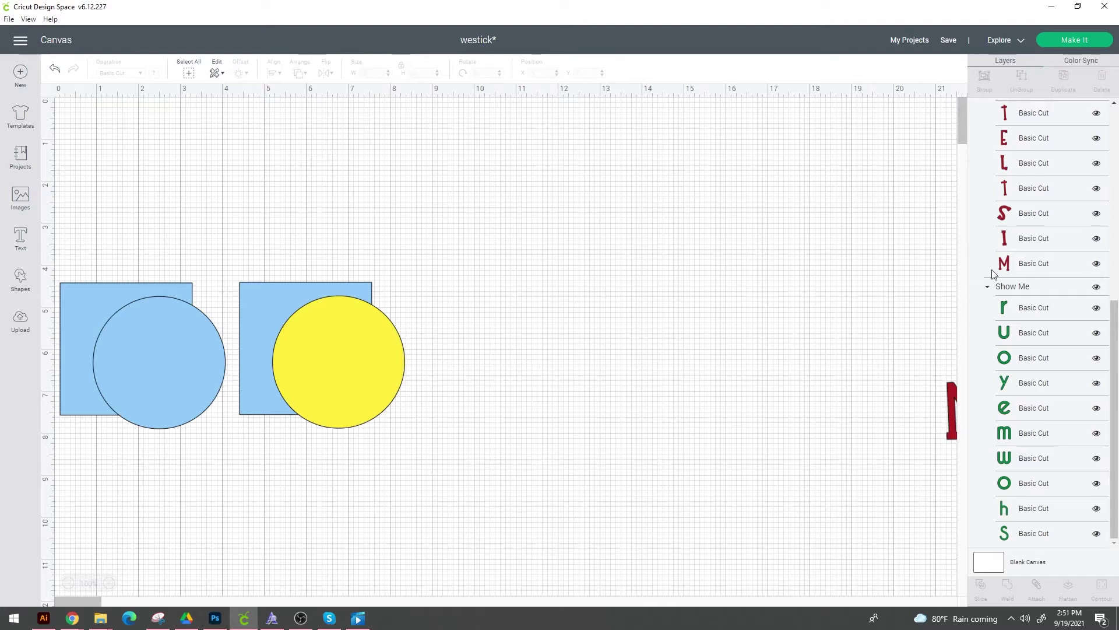
# Hide the leftover text group and preview the cutting mats for the grouped and attached shapes, returning to the canvas.
pyautogui.scroll(6, 1077, 188)
pyautogui.click(1038, 337)
pyautogui.scroll(3, 1083, 297)
pyautogui.click(1094, 284)
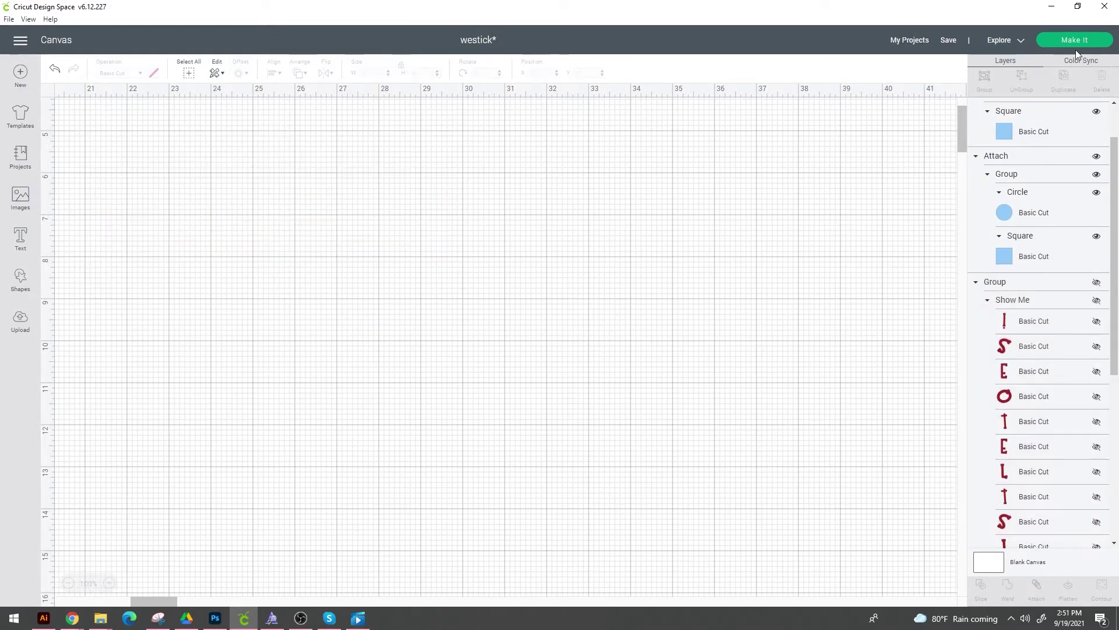
pyautogui.click(1085, 41)
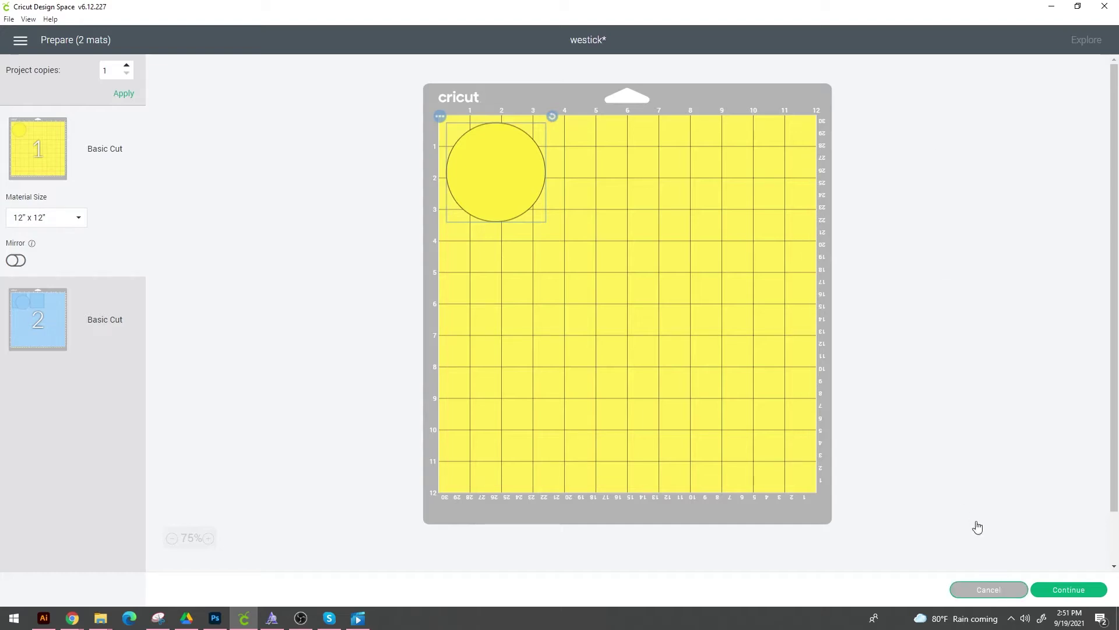
pyautogui.click(988, 589)
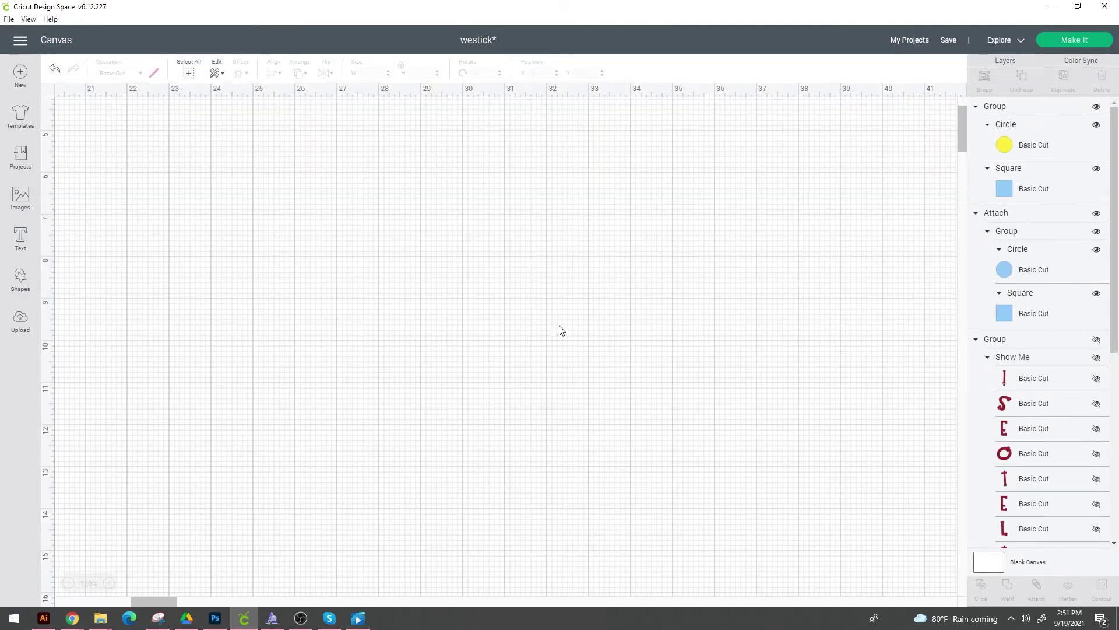